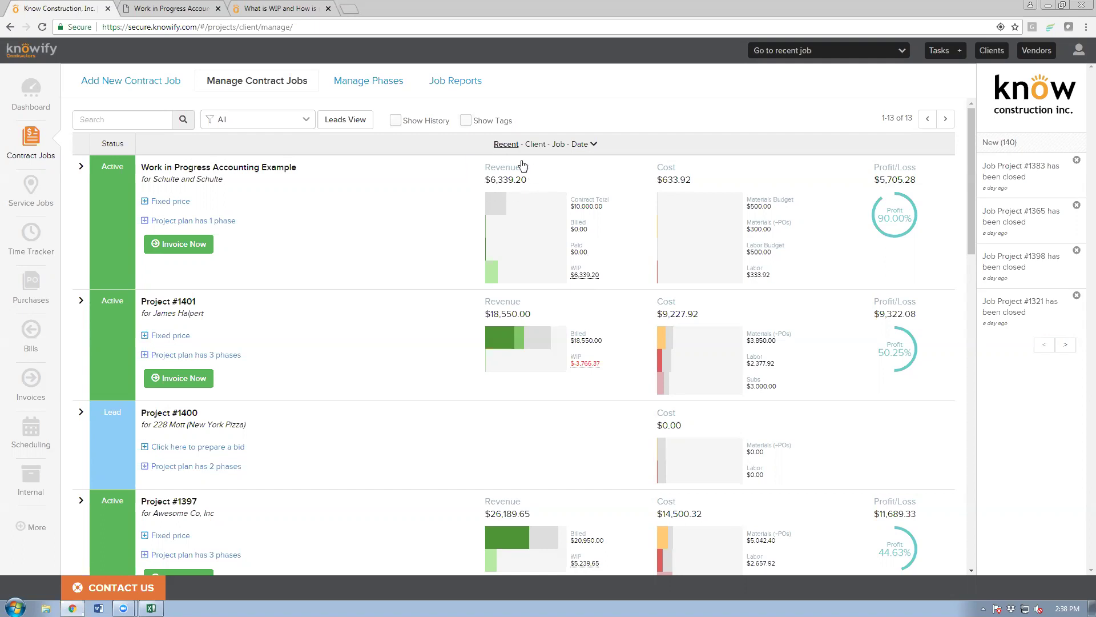
Review the work-in-progress calculation and analysis for the Work in Progress Accounting Example job and for Project #1401
mouse_move(586, 285)
left_click(587, 284)
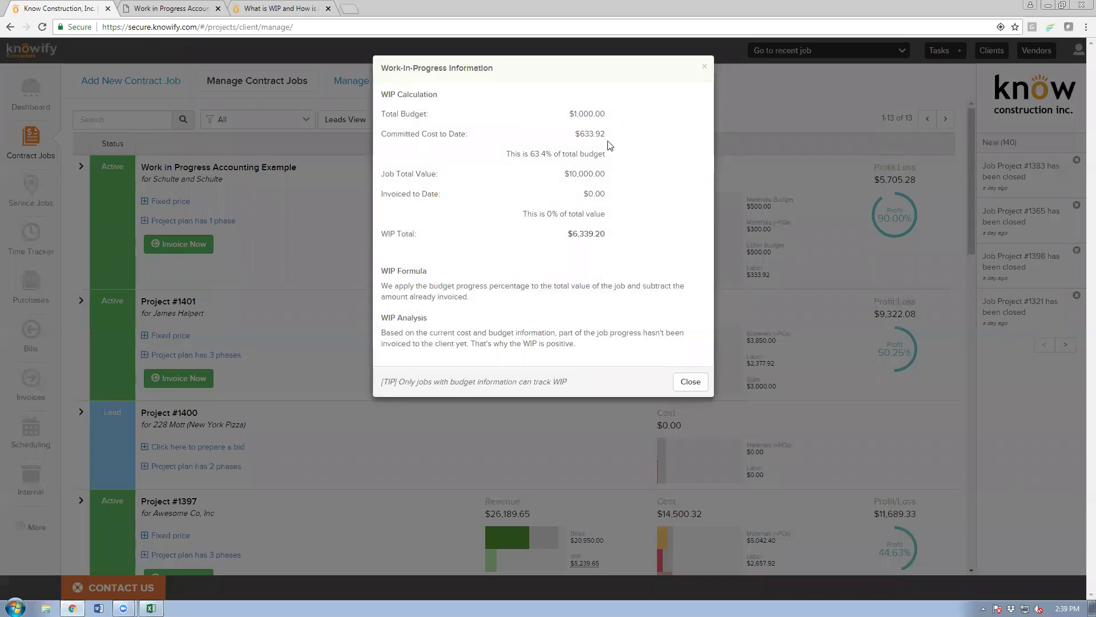
left_click_drag(380, 112, 607, 151)
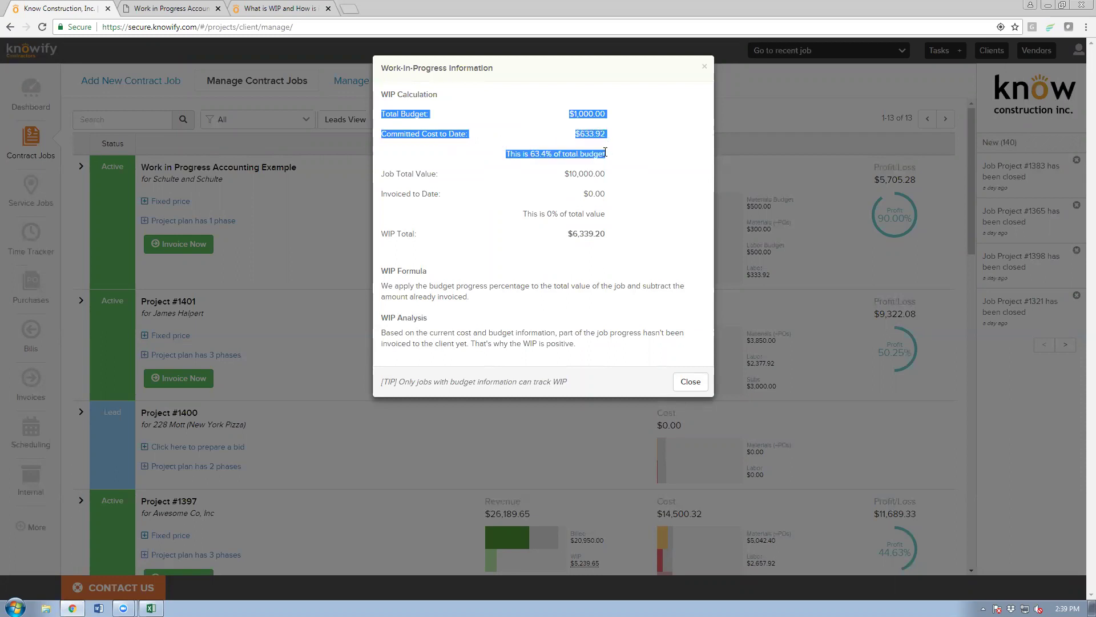
left_click(607, 150)
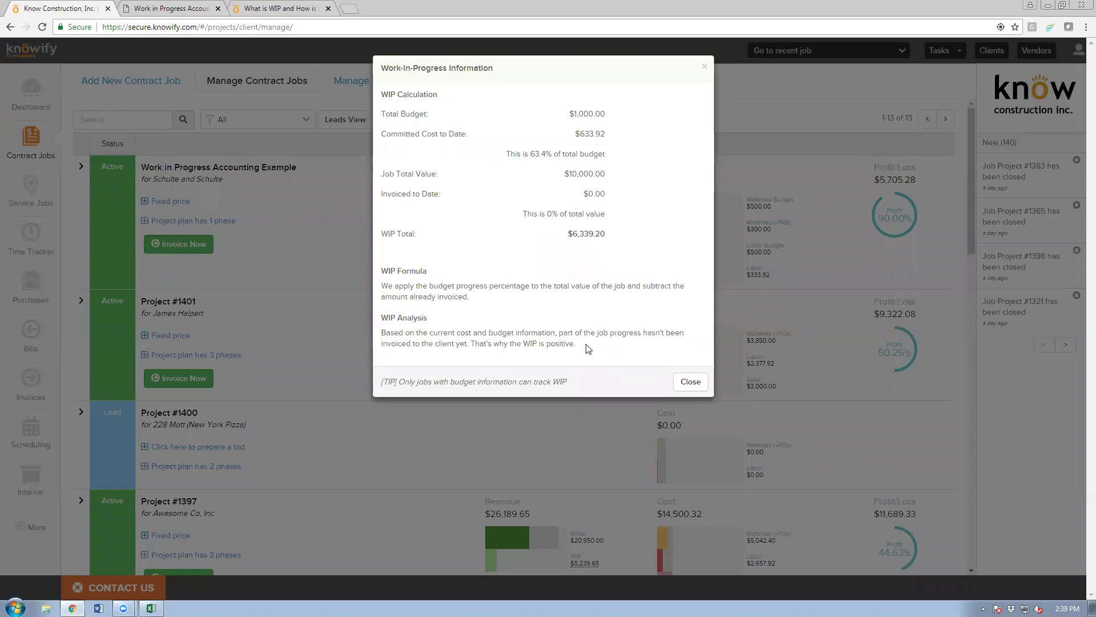
left_click_drag(578, 343, 381, 314)
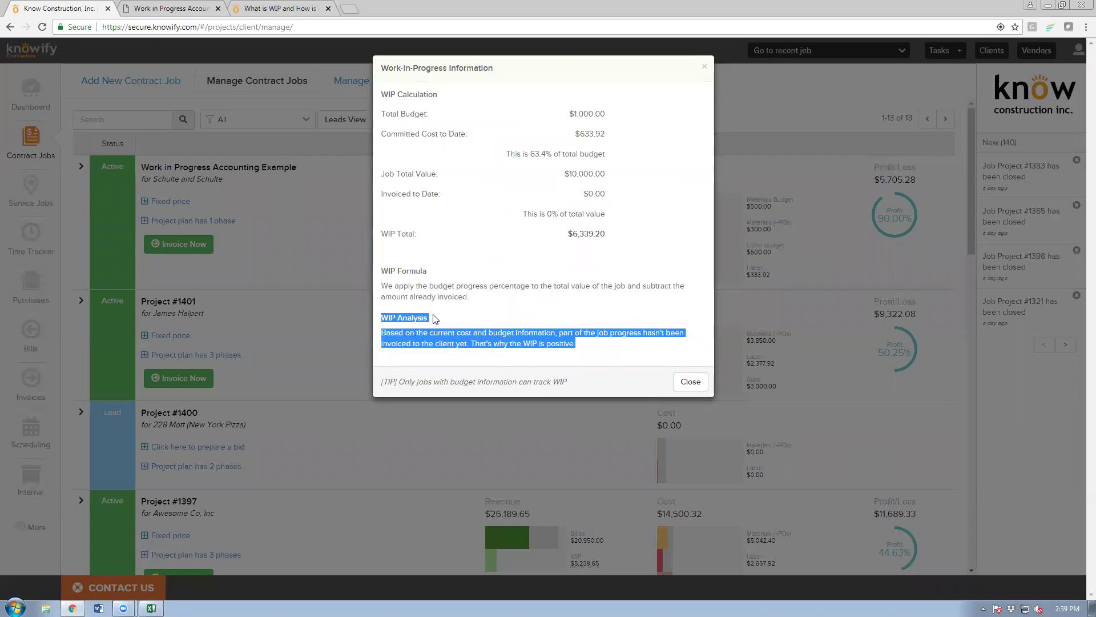
left_click(545, 337)
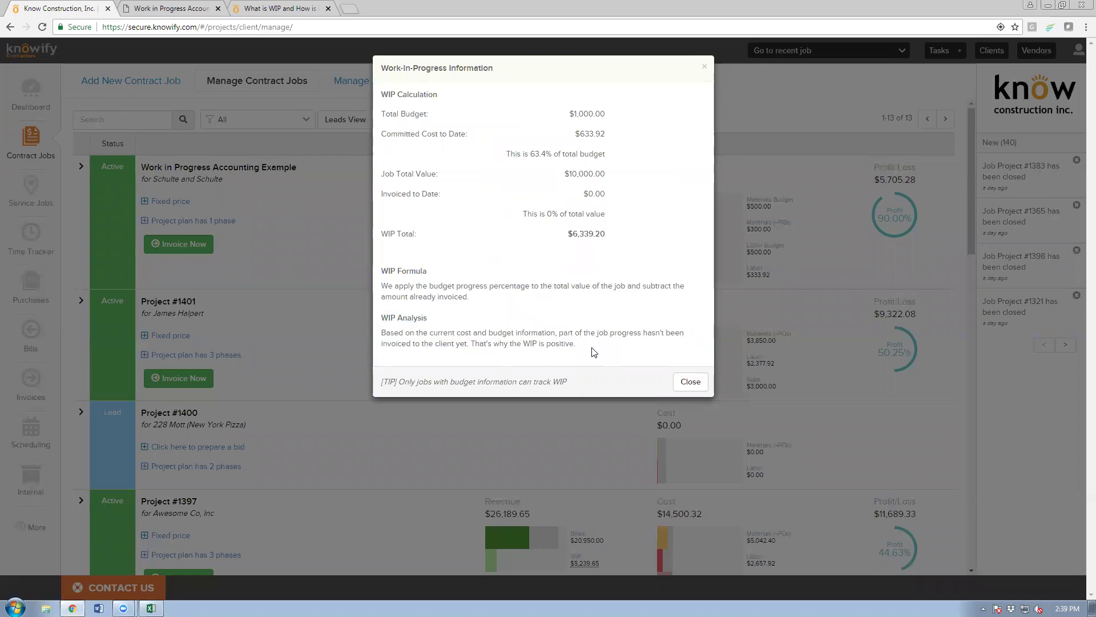
left_click(687, 379)
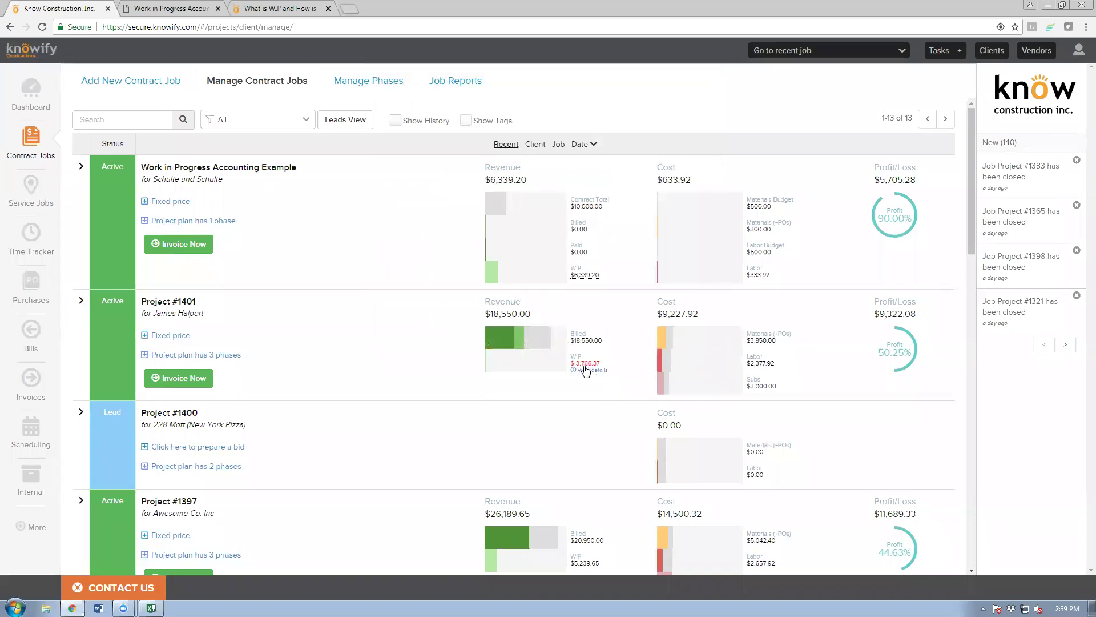
left_click(588, 371)
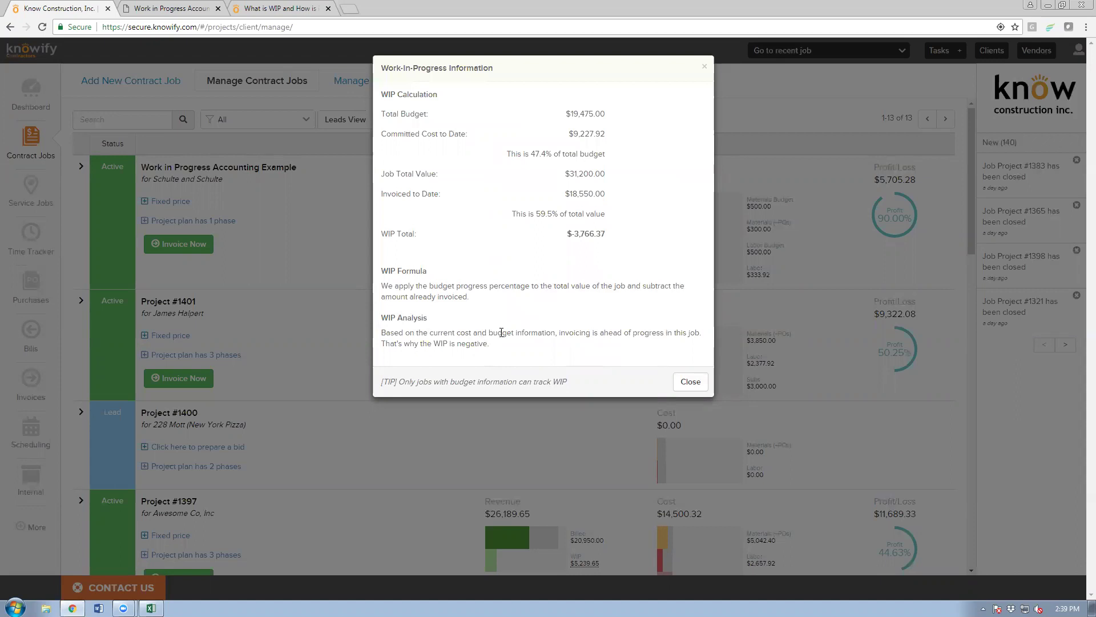
left_click(681, 380)
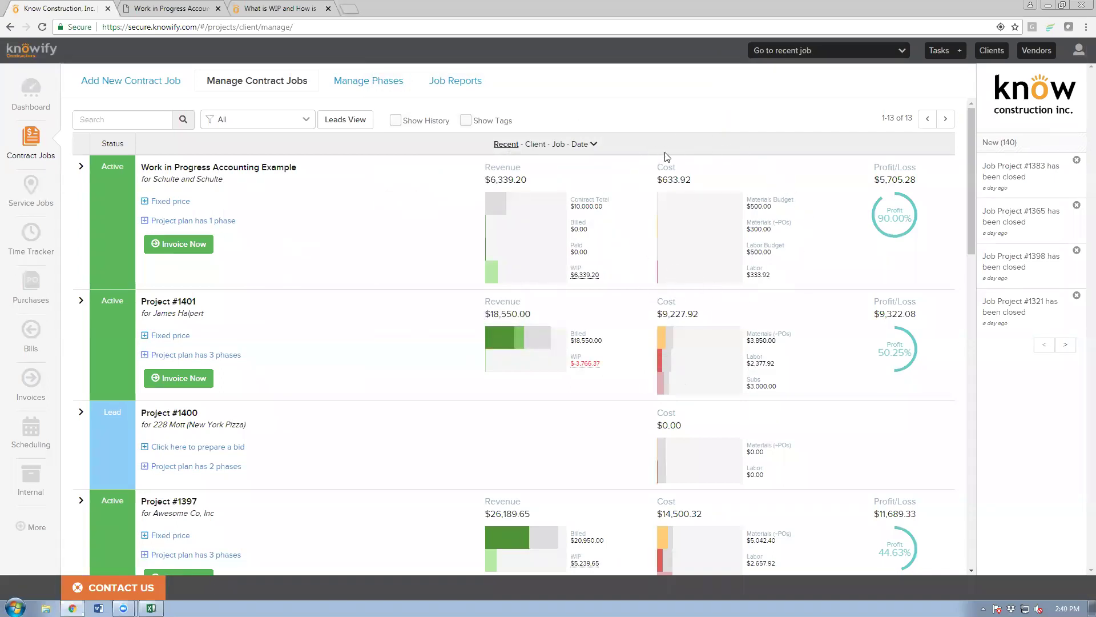
Open the project plan of the Work in Progress Accounting Example job and compare its total cost to date with the budget
left_click(209, 222)
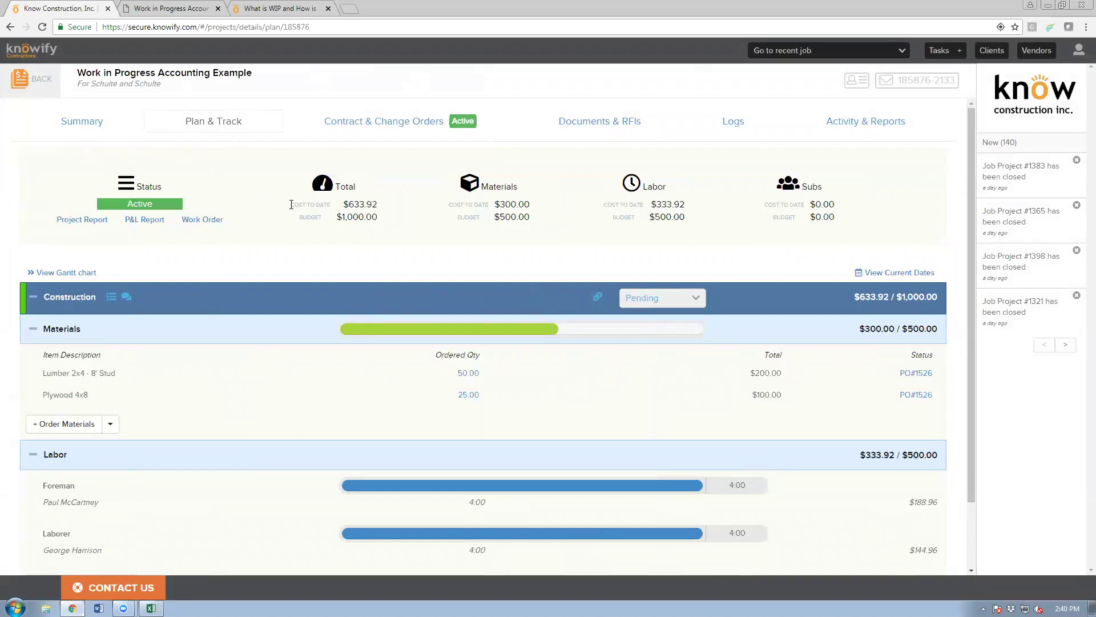
left_click_drag(291, 205, 378, 206)
left_click(332, 214)
left_click_drag(291, 204, 379, 217)
left_click(380, 217)
scroll(707, 268, "down", 1)
scroll(707, 273, "down", 1)
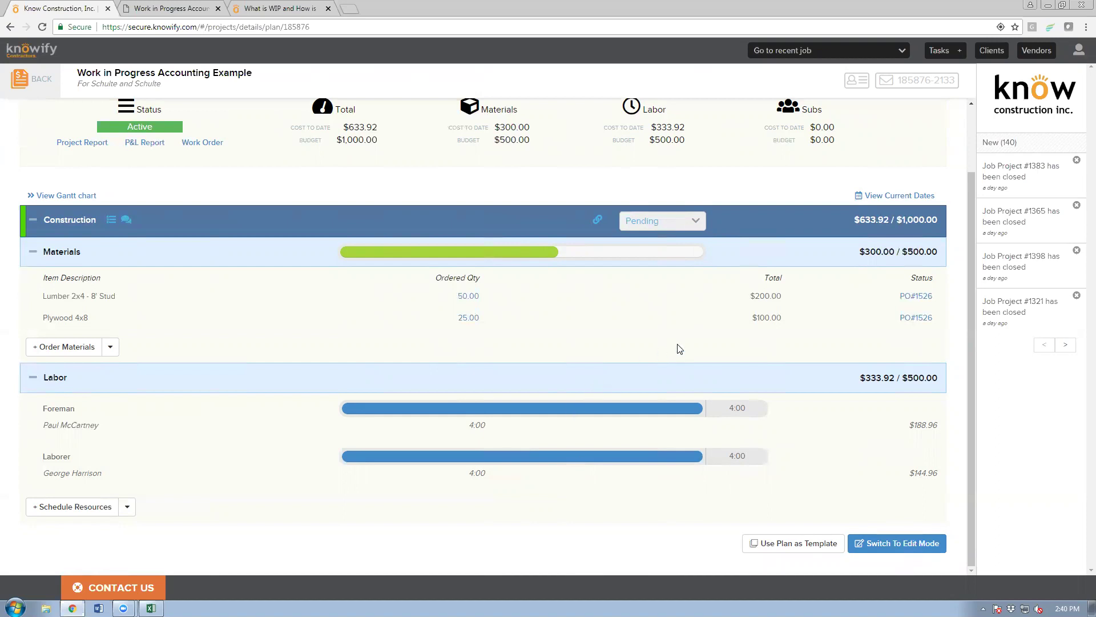
Switch the project plan to edit mode and inspect the Construction phase's materials and labor budget fields
left_click(902, 549)
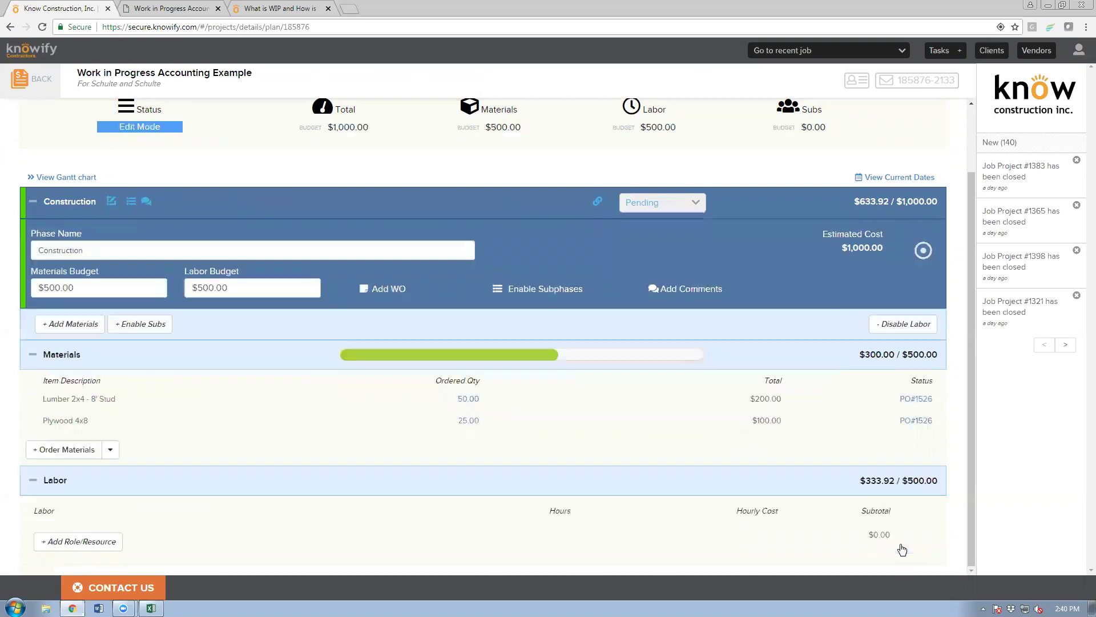
left_click(145, 337)
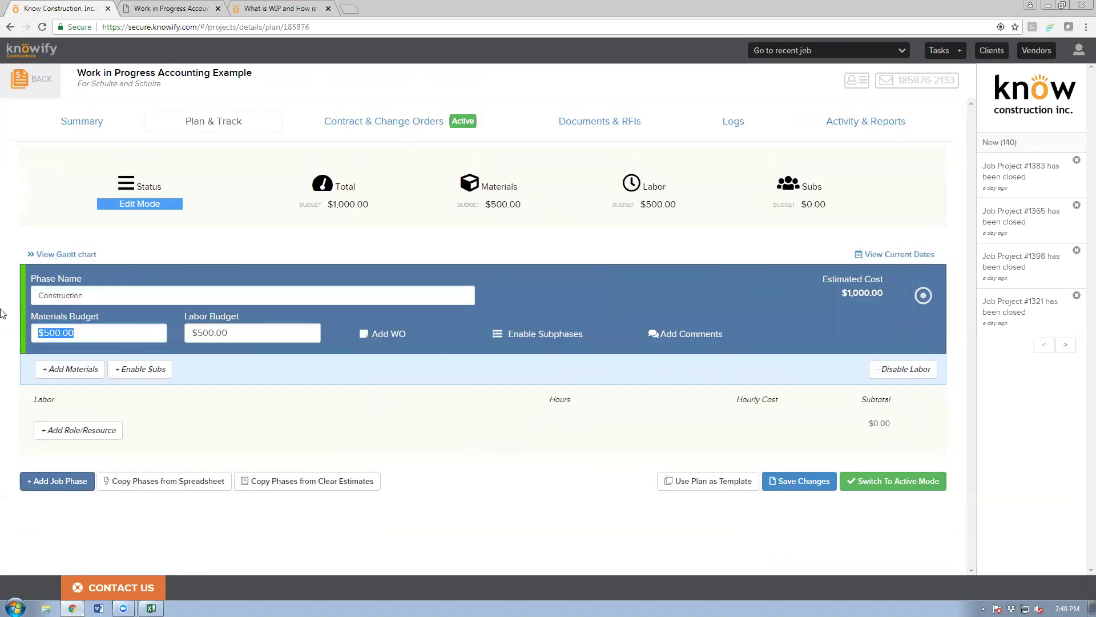
left_click(252, 329)
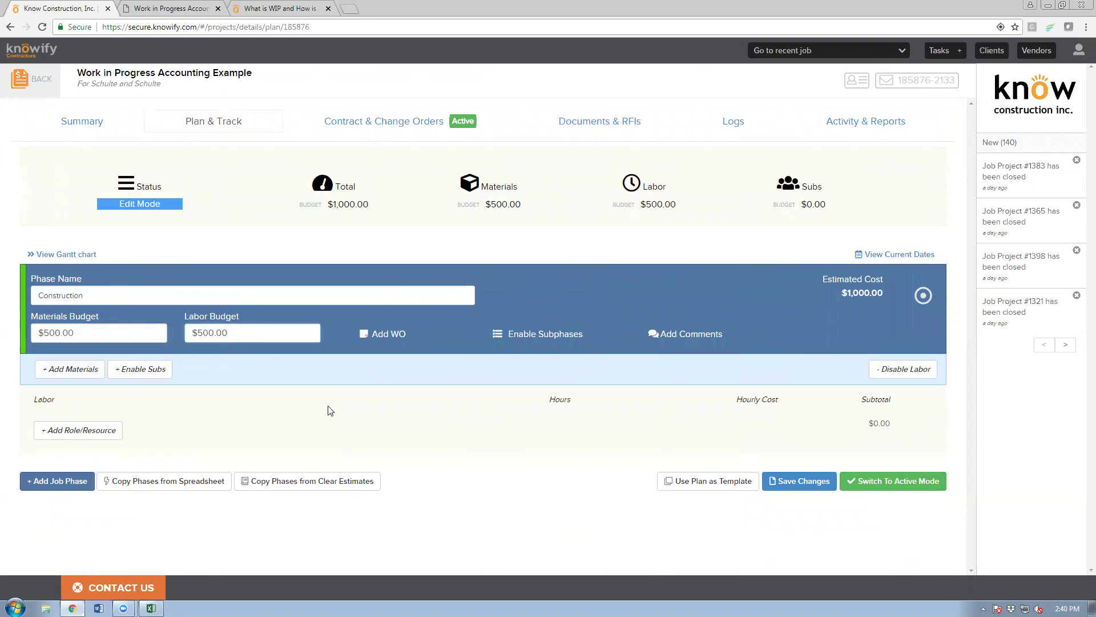
Try to add a labor line with the Foreman role to the Construction phase
left_click(110, 435)
left_click(111, 425)
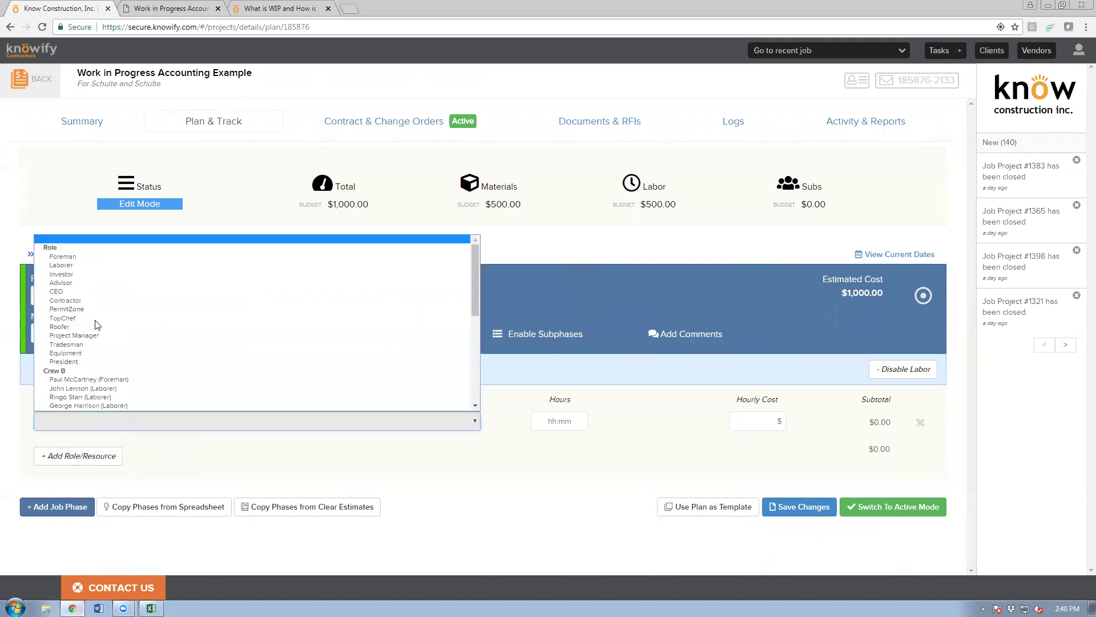
left_click(76, 257)
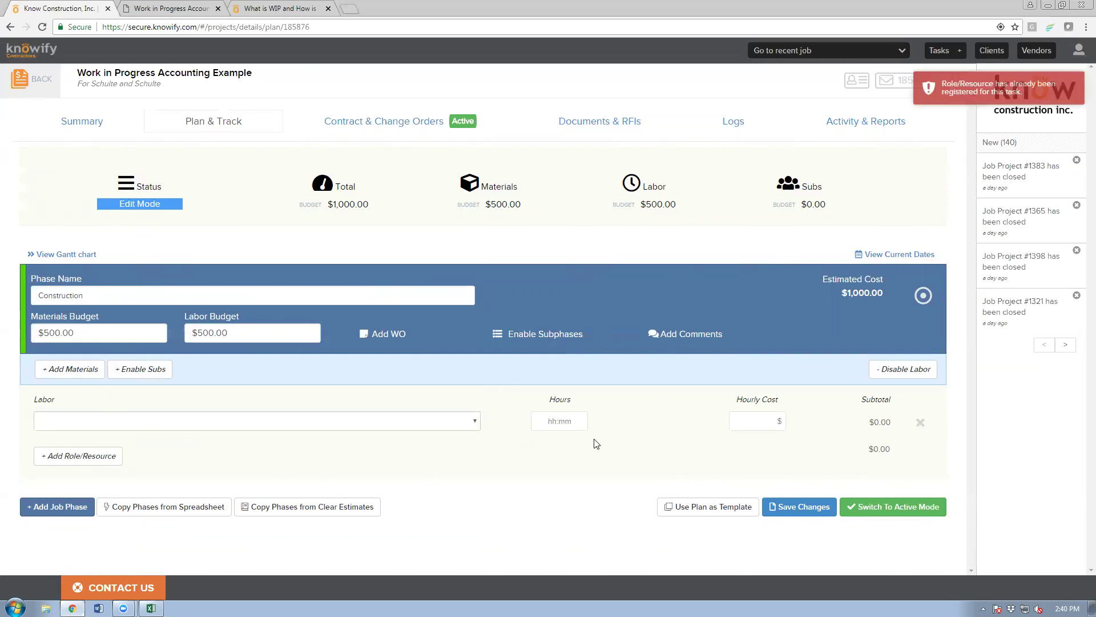
Assign the Project Manager role to the new labor line and set its hours to 8:00
left_click(451, 421)
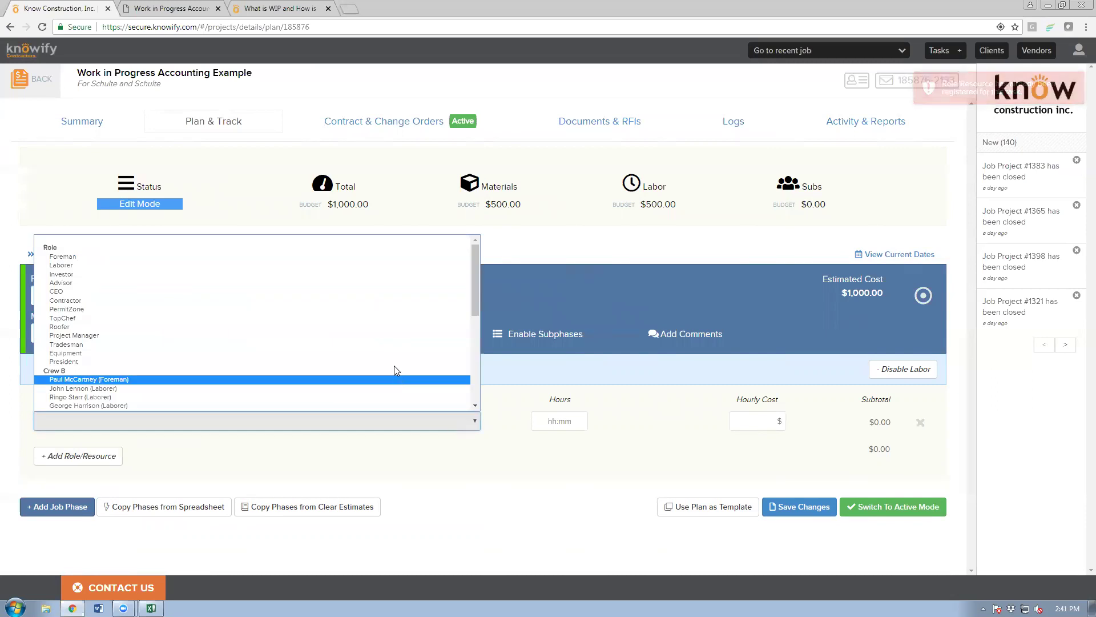
left_click(382, 336)
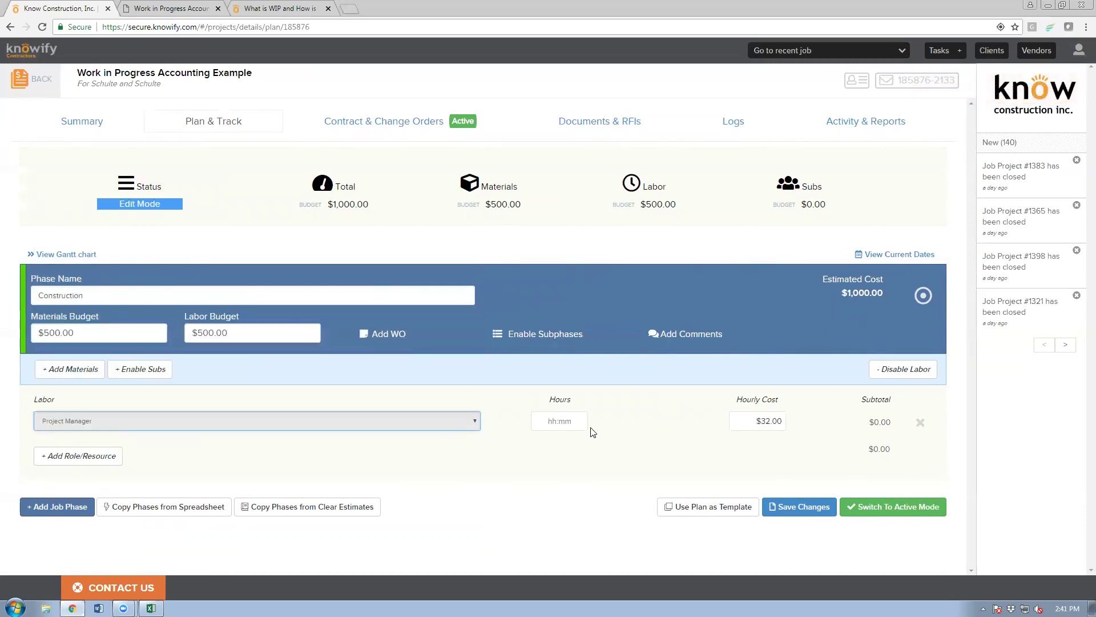
left_click(571, 422)
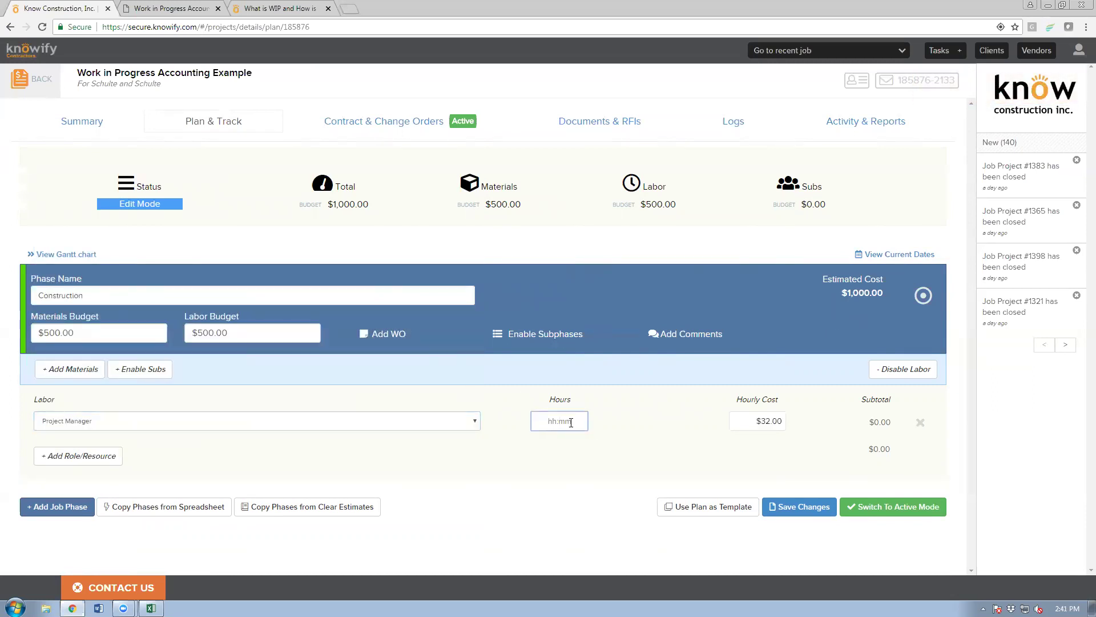
type("8")
left_click(631, 423)
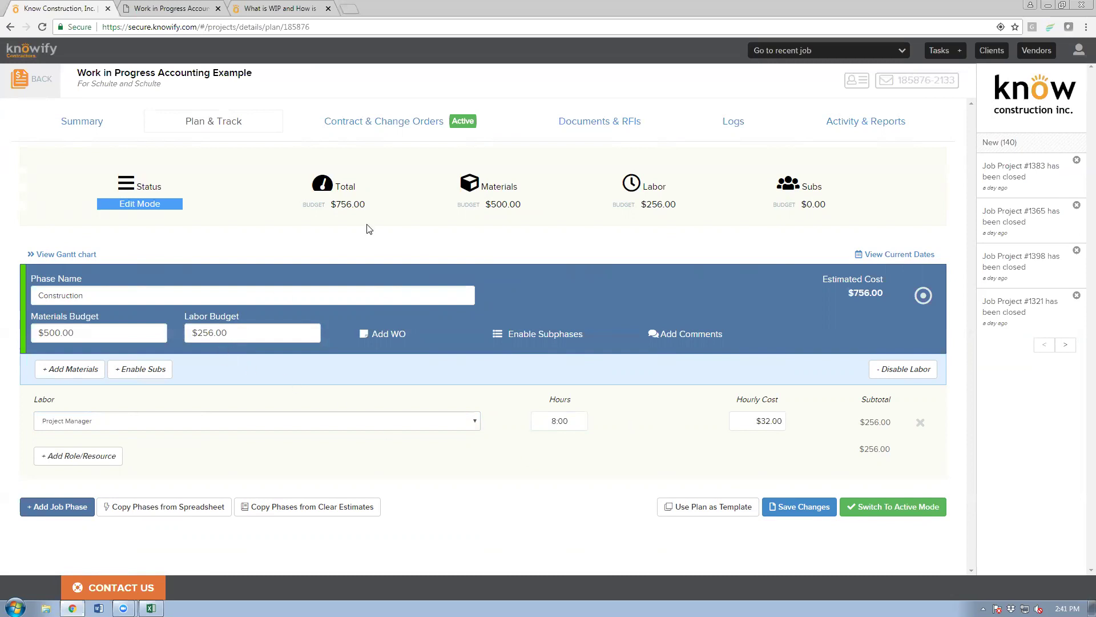
Leave the plan without saving the changes and reopen the job's Plan & Track view
left_click(377, 125)
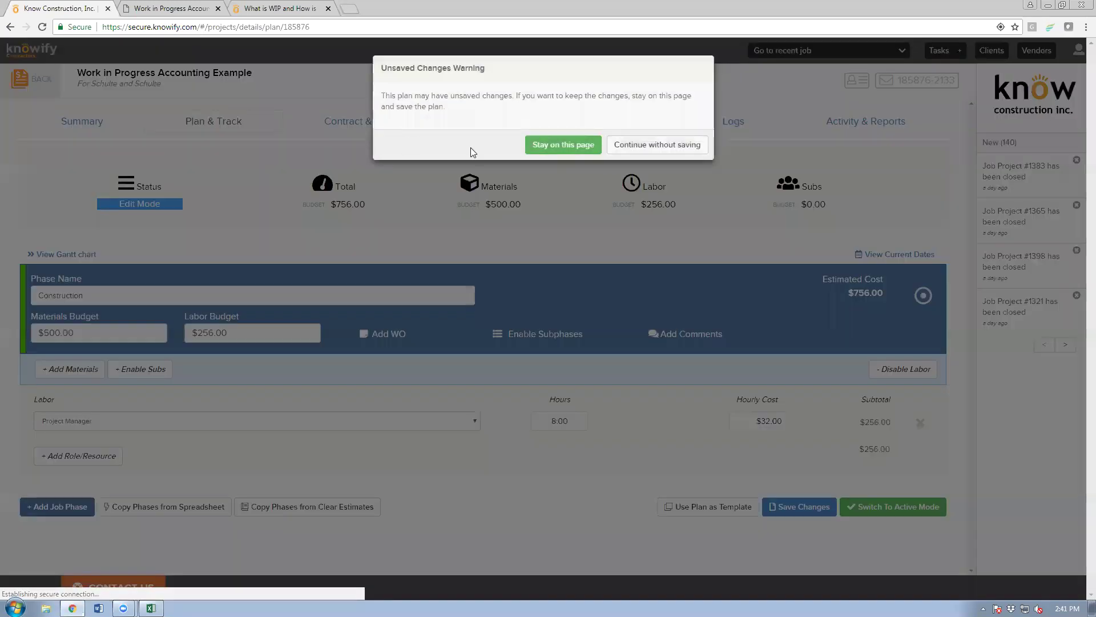
left_click(615, 150)
left_click(216, 125)
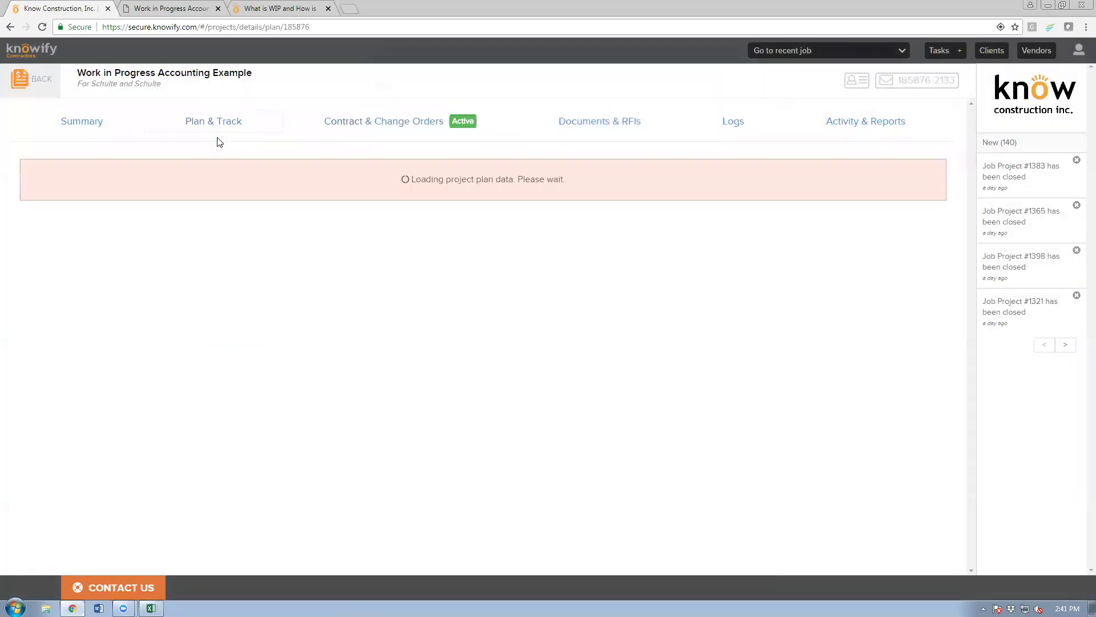
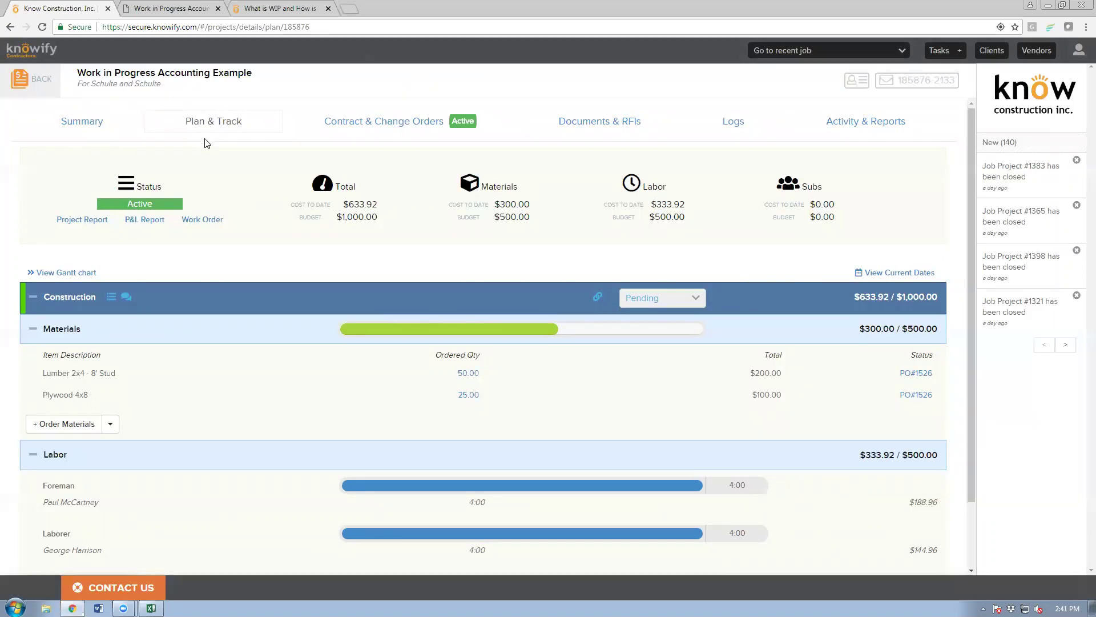
Download the job's Project Report as a PDF and dismiss the download notice
left_click(91, 220)
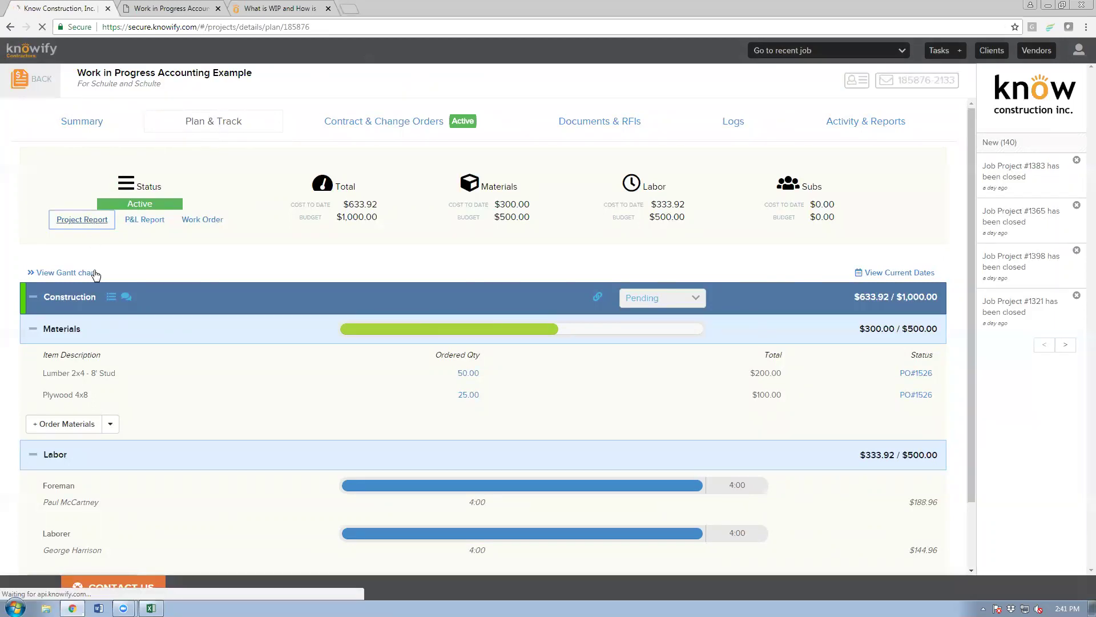
left_click(55, 578)
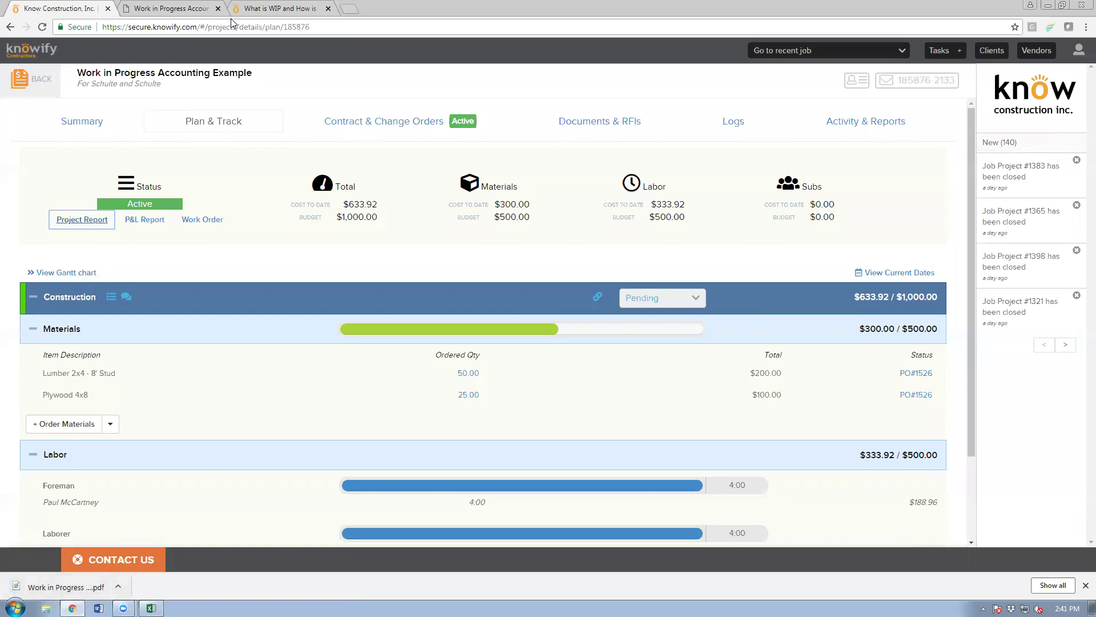
left_click(1085, 586)
Examine the total completion percentage in the Project Summary of the report PDF and close the document
left_click_drag(390, 253, 420, 253)
left_click(428, 254)
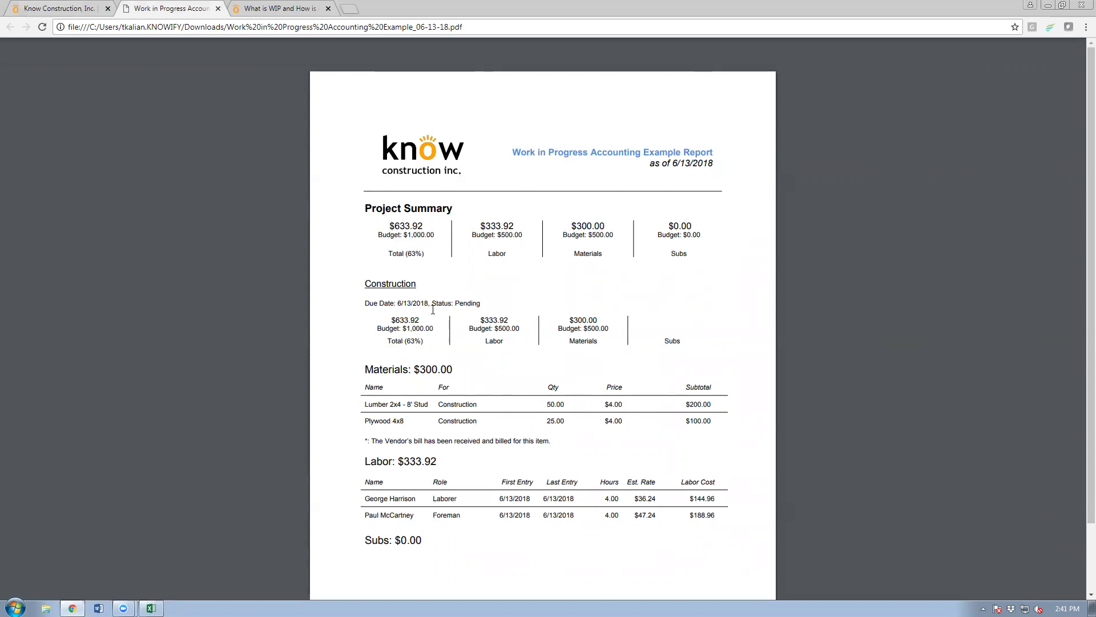
left_click_drag(404, 253, 426, 253)
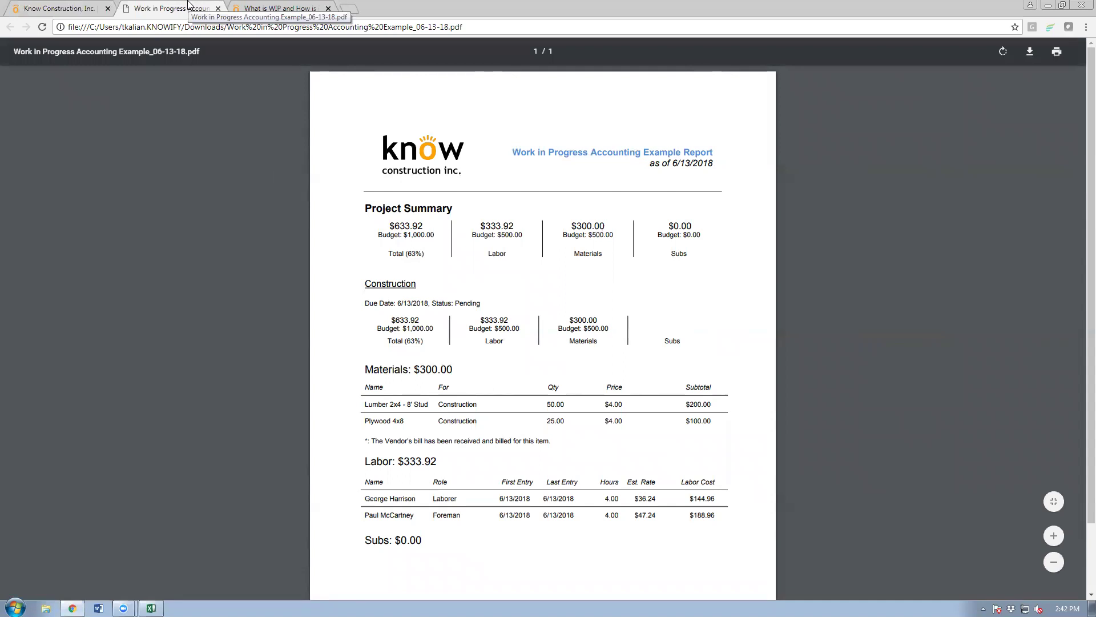
left_click(218, 8)
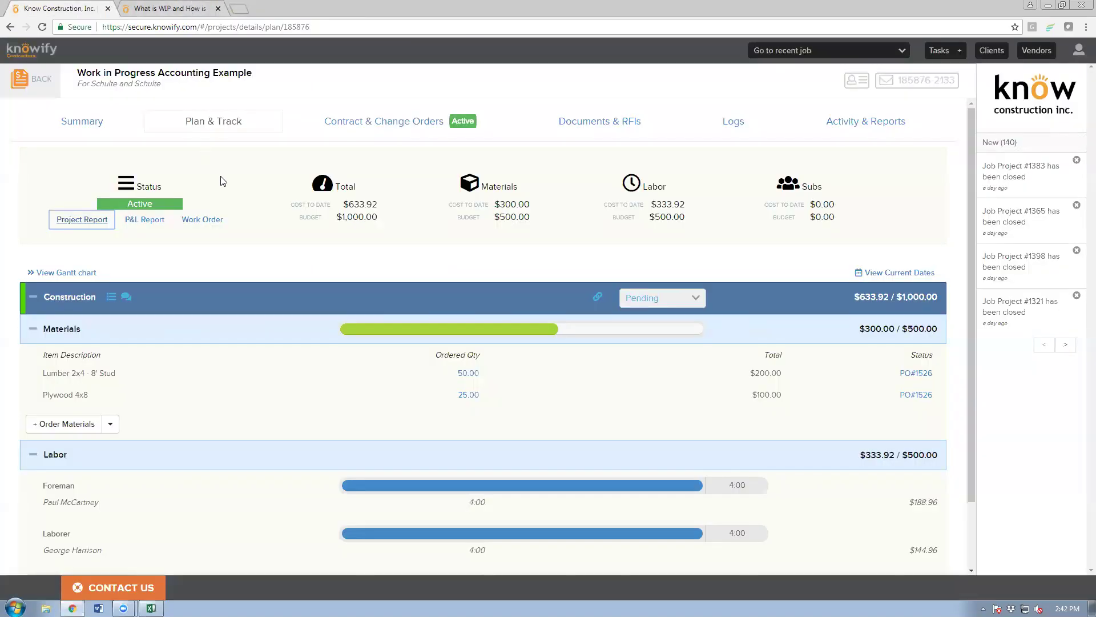
Start an invoice from the job's contract and bill the Construction line item at 65% complete
left_click(387, 134)
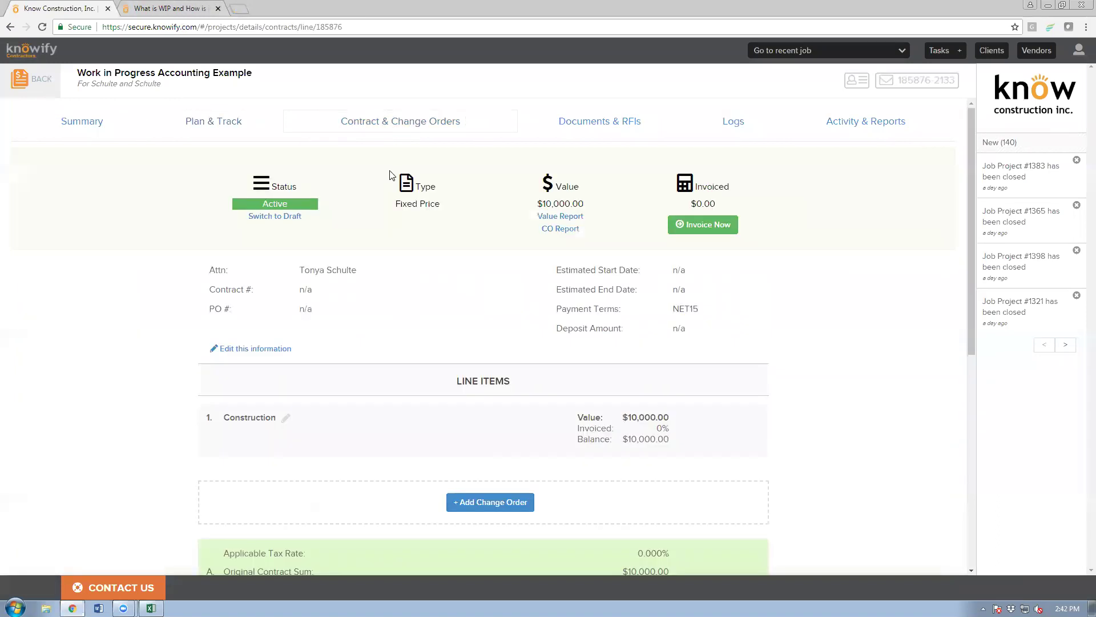
left_click(701, 226)
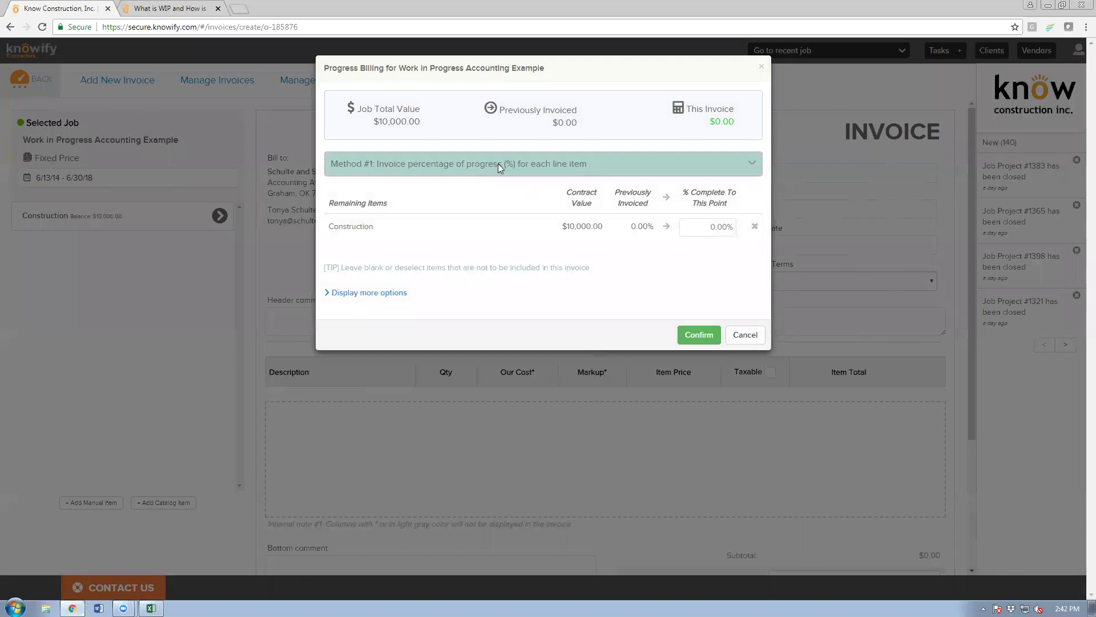
left_click(688, 227)
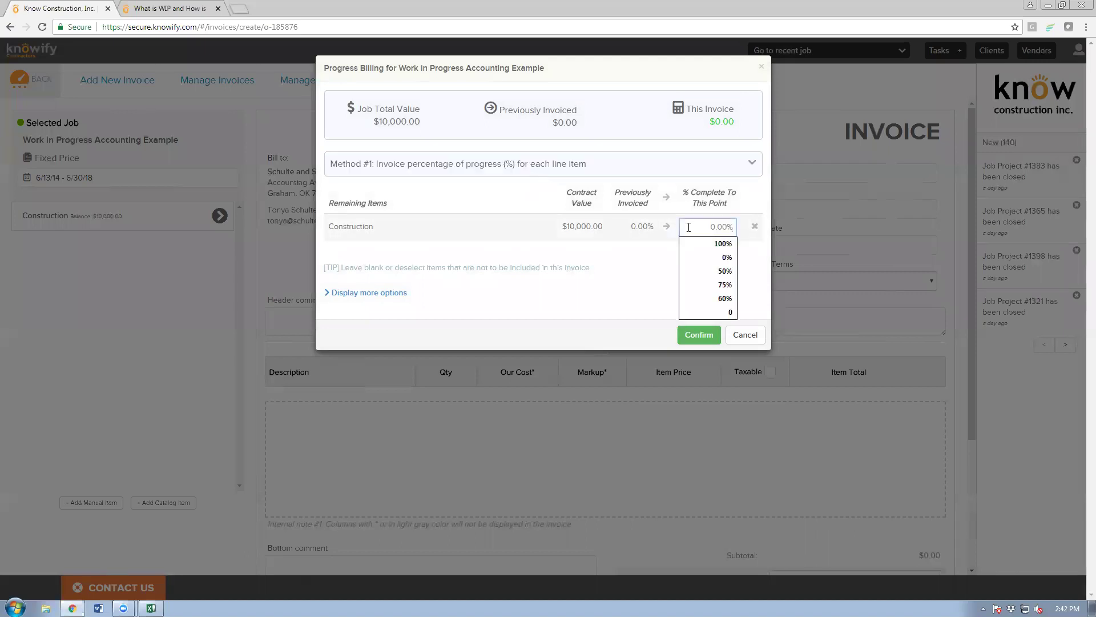
type("63")
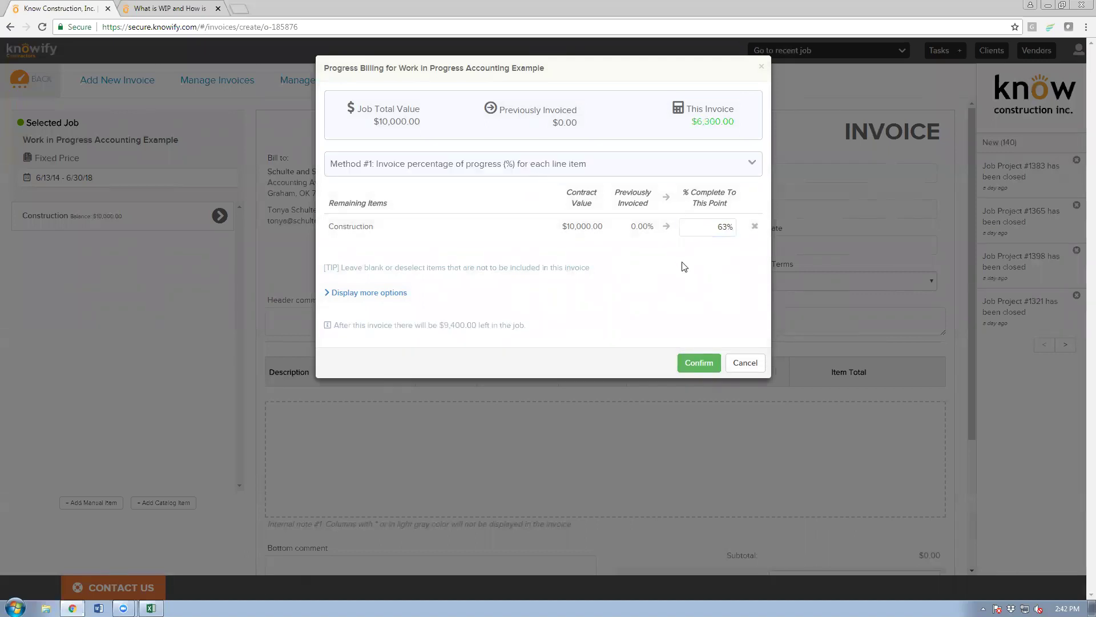
left_click_drag(696, 225, 743, 231)
type("65")
left_click(707, 262)
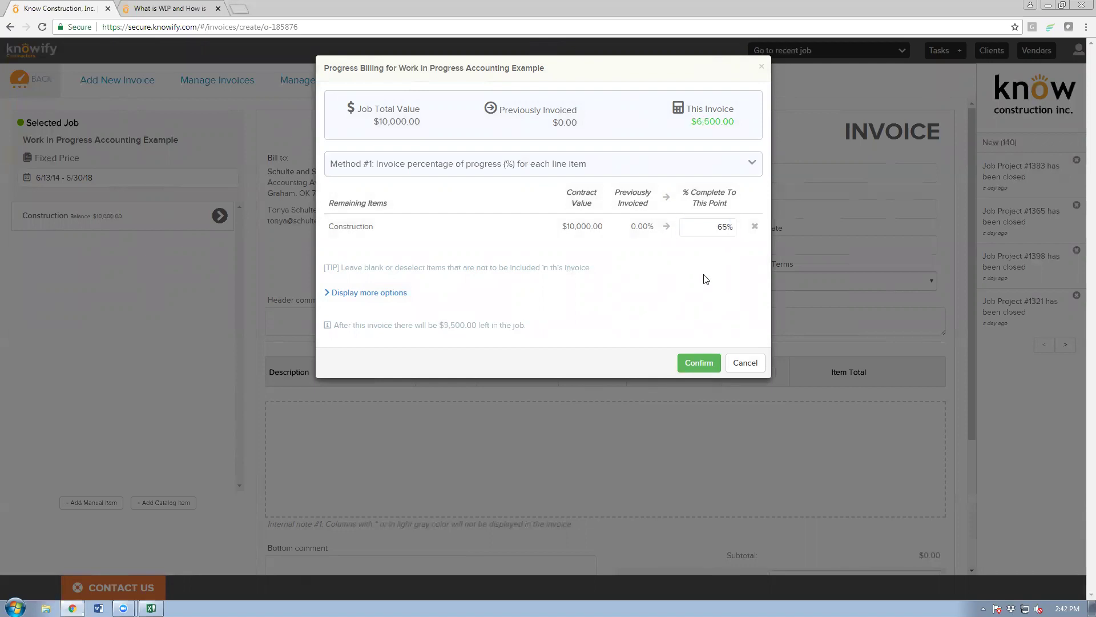
left_click(702, 363)
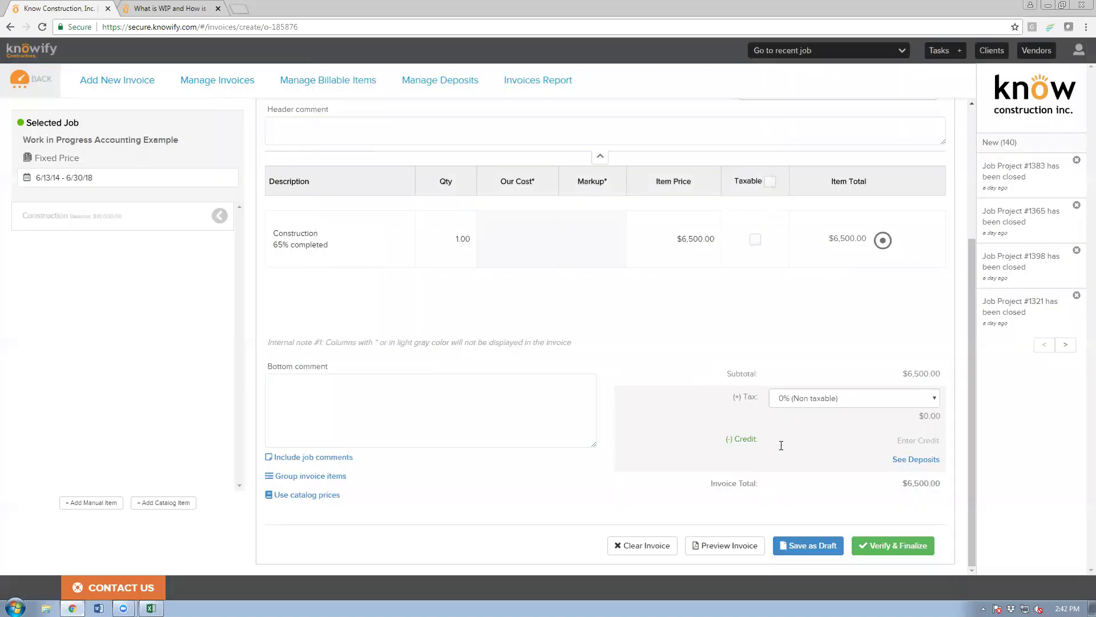
Verify and finalize the progress invoice without sending an email to the client
left_click(872, 547)
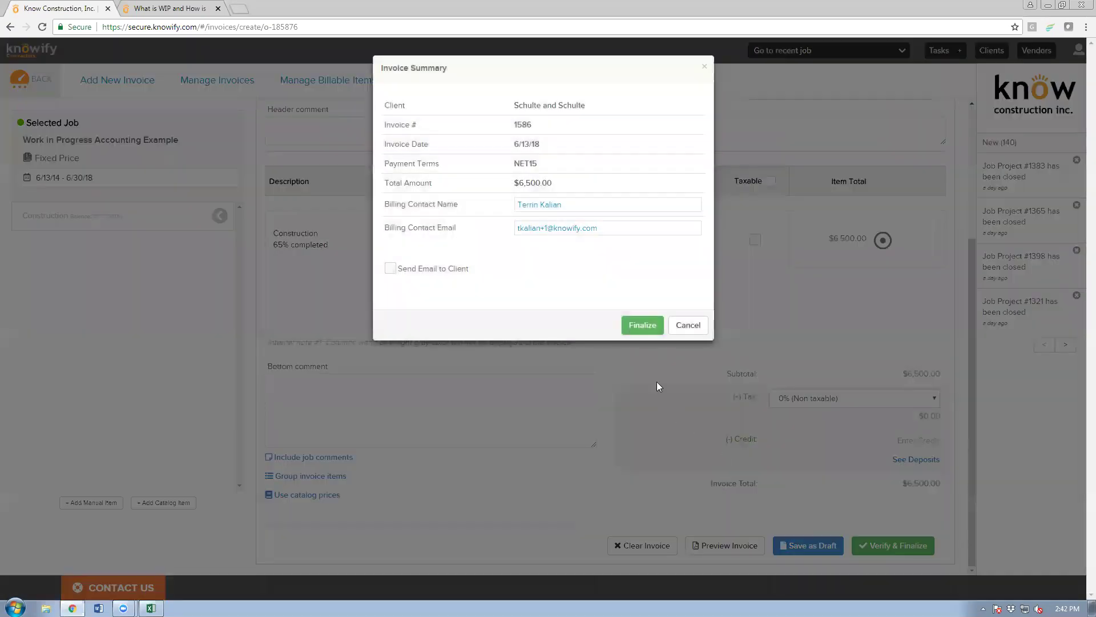
left_click(643, 323)
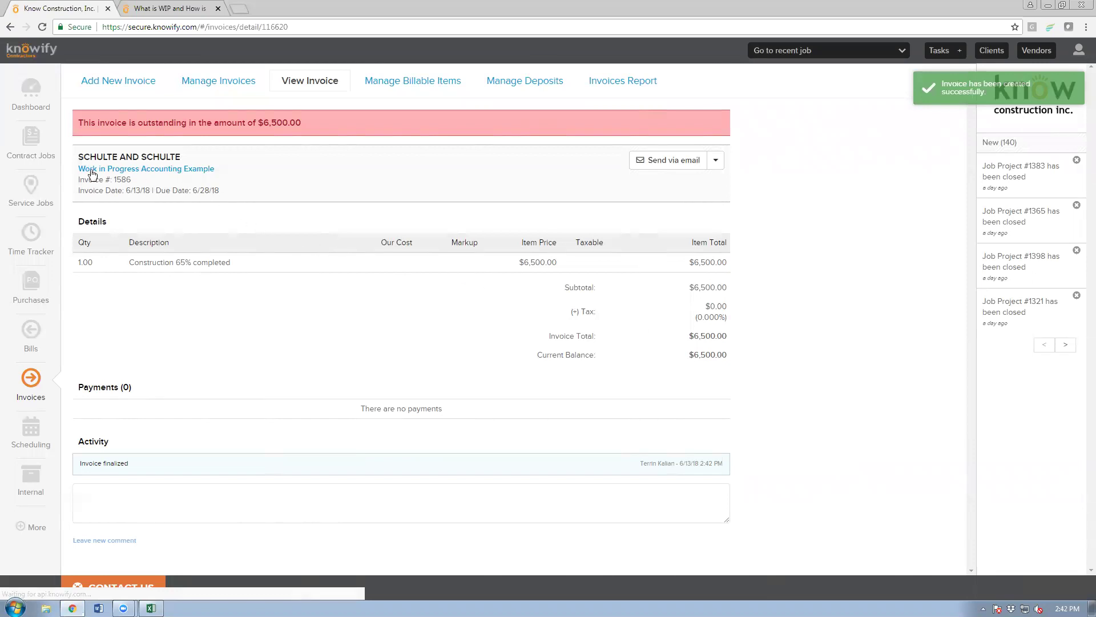
Expand the Work in Progress Accounting Example job's revenue breakdown in the contract jobs list to check its WIP, and open the job reports
left_click(39, 163)
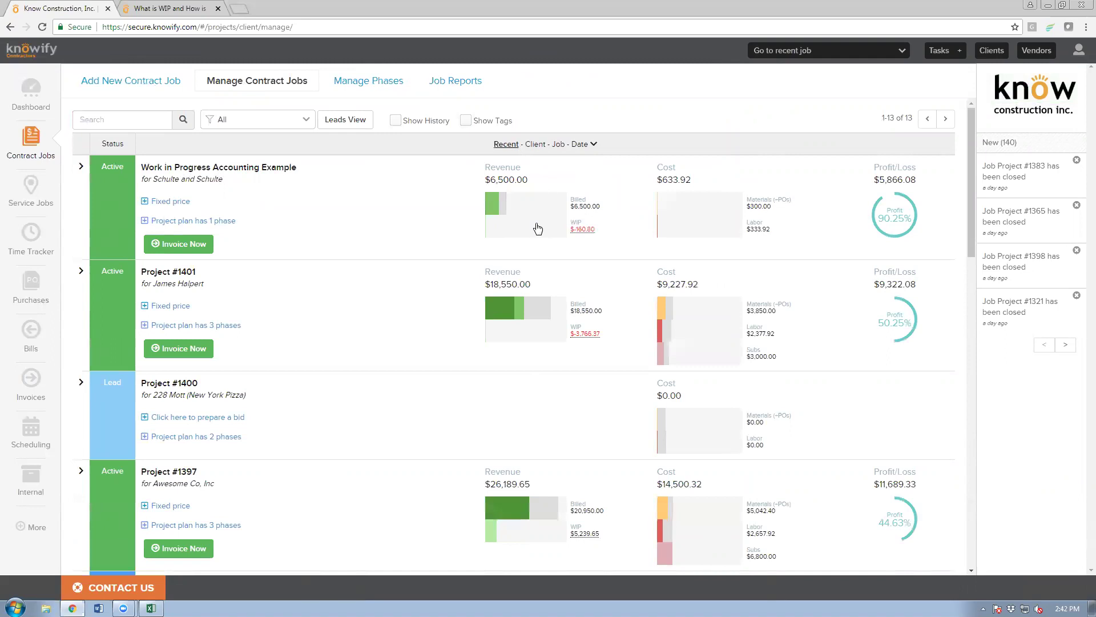
left_click(505, 217)
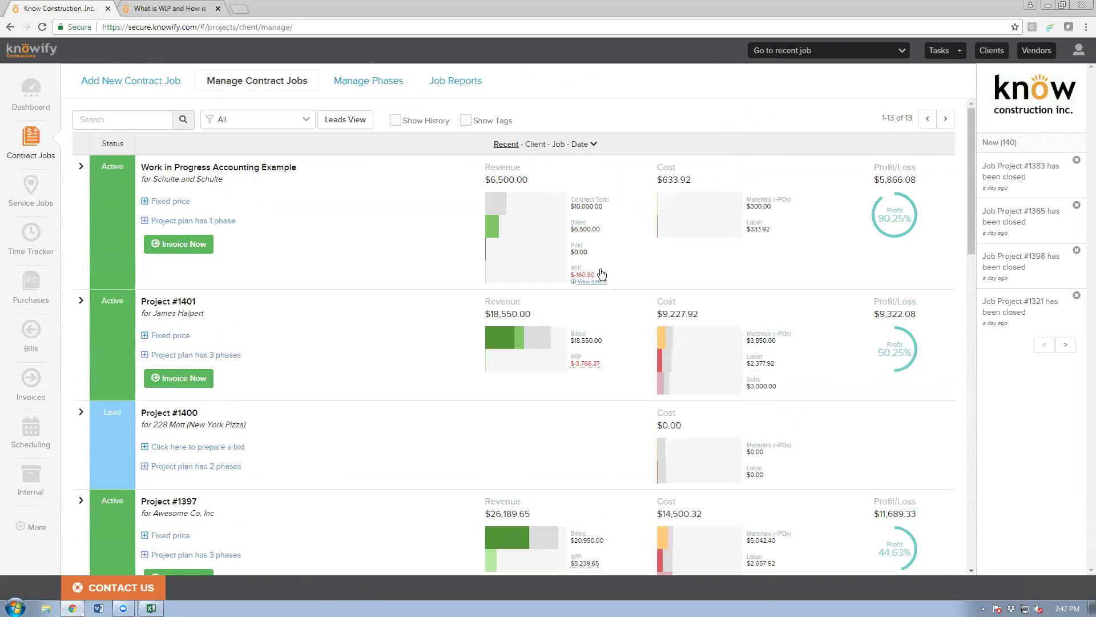
mouse_move(586, 284)
left_click(444, 84)
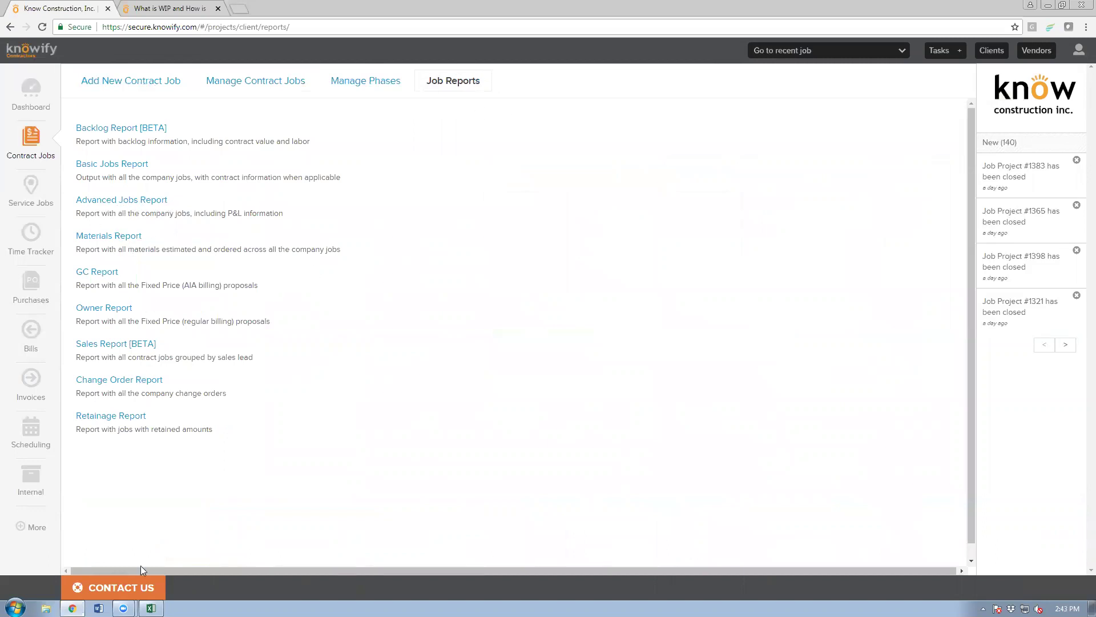
Switch to the AdvancedJobsReport workbook in Excel and hide columns B through I on the Active sheet
left_click(151, 609)
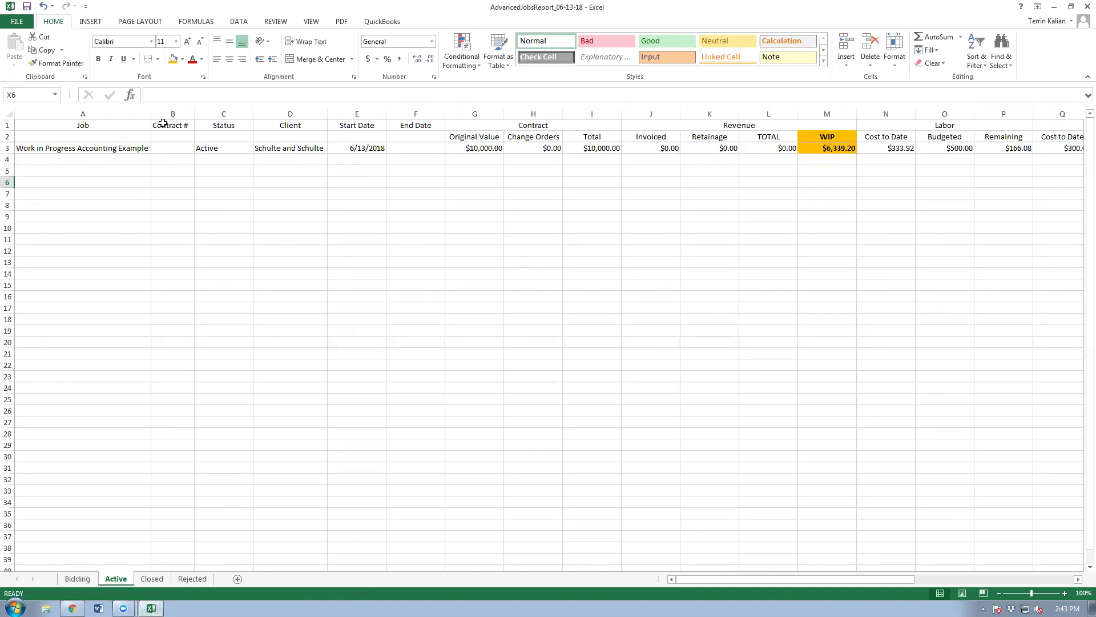
left_click(177, 114)
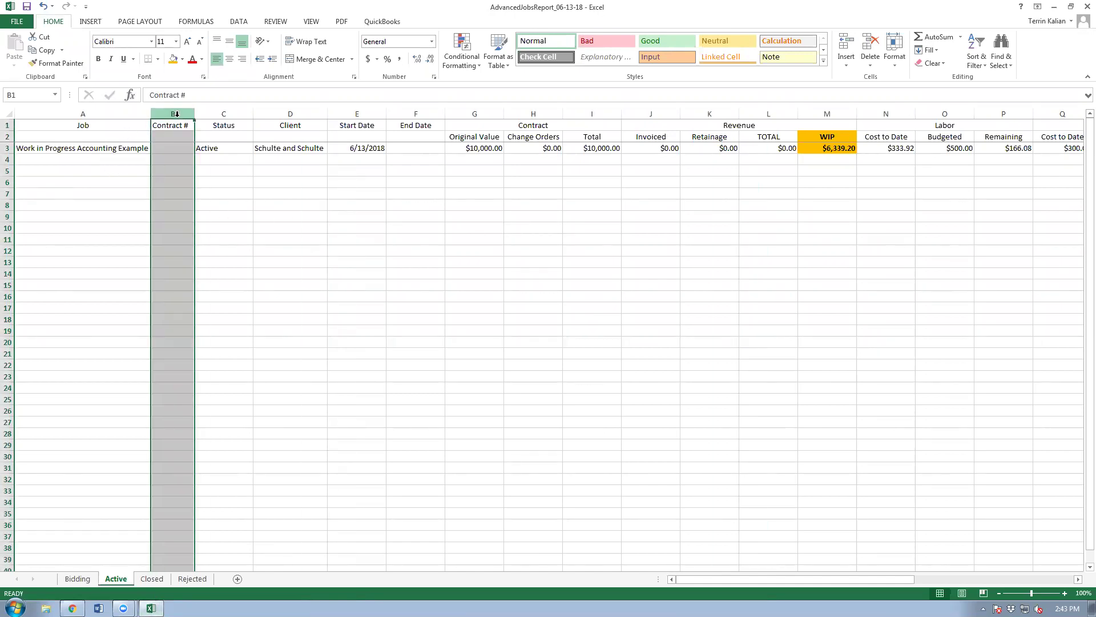
left_click(590, 114, "shift")
right_click(591, 116)
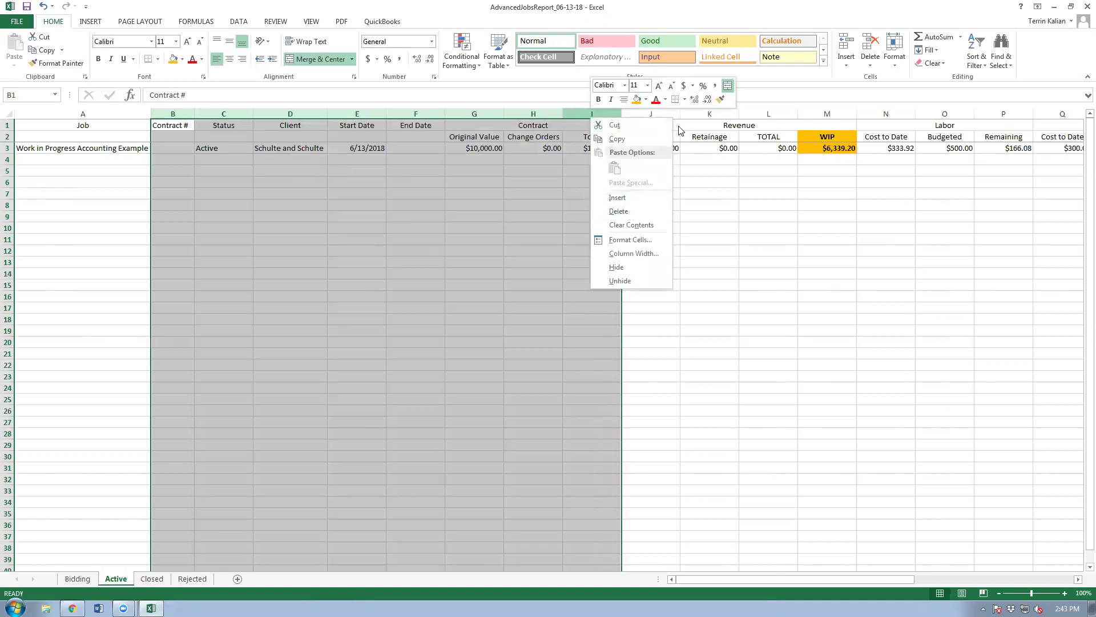
left_click(631, 265)
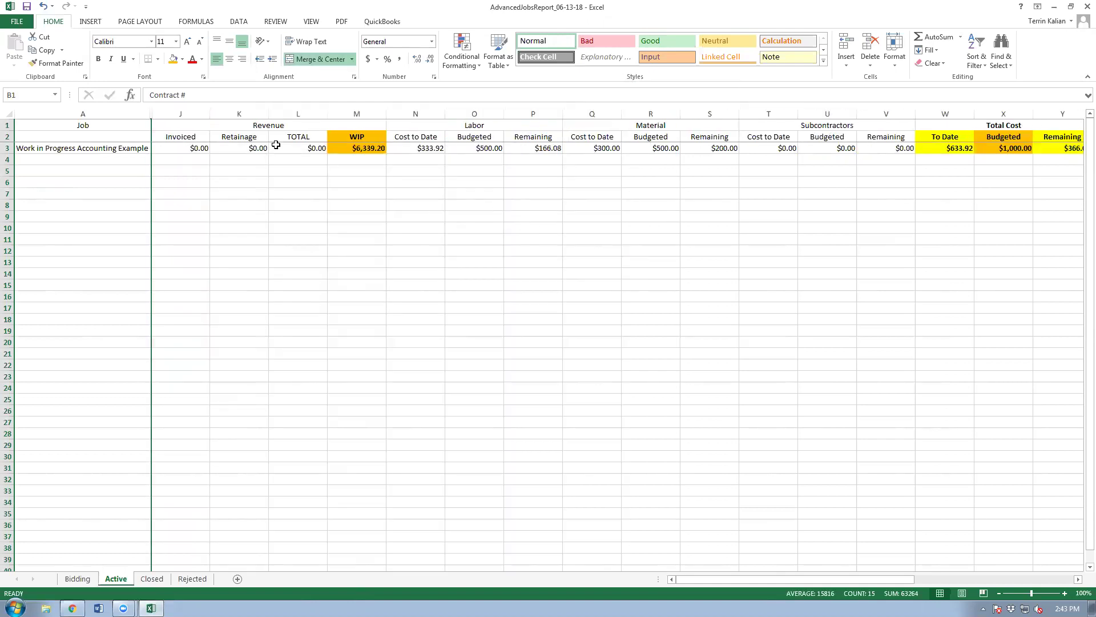
Examine the WIP amount and the % Complete value in the Work in Progress Accounting Example row
left_click(100, 148)
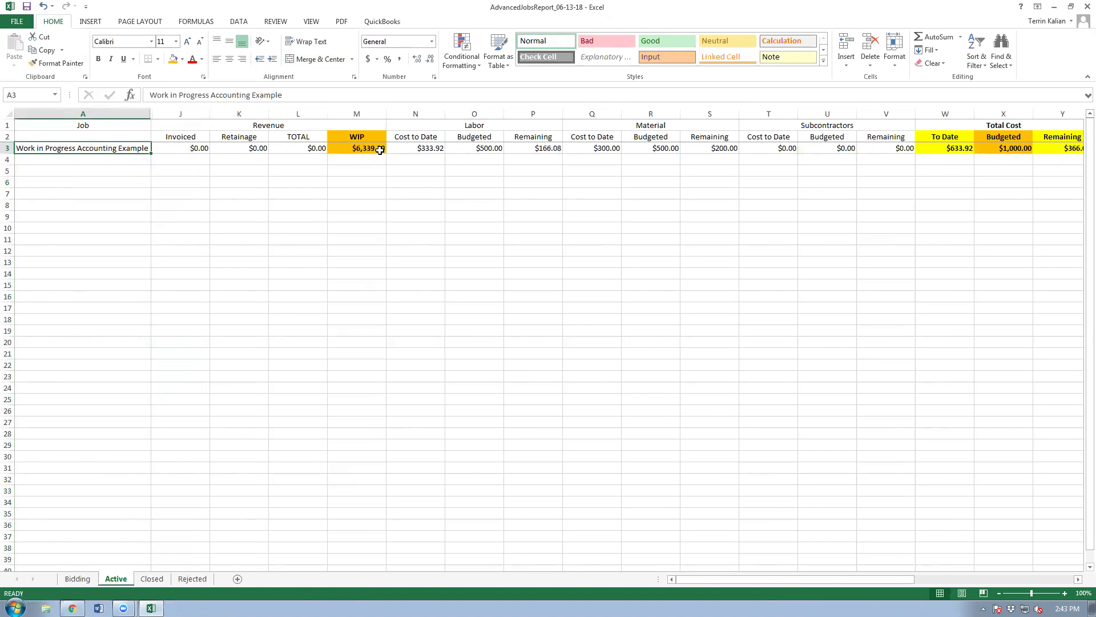
left_click_drag(364, 136, 360, 149)
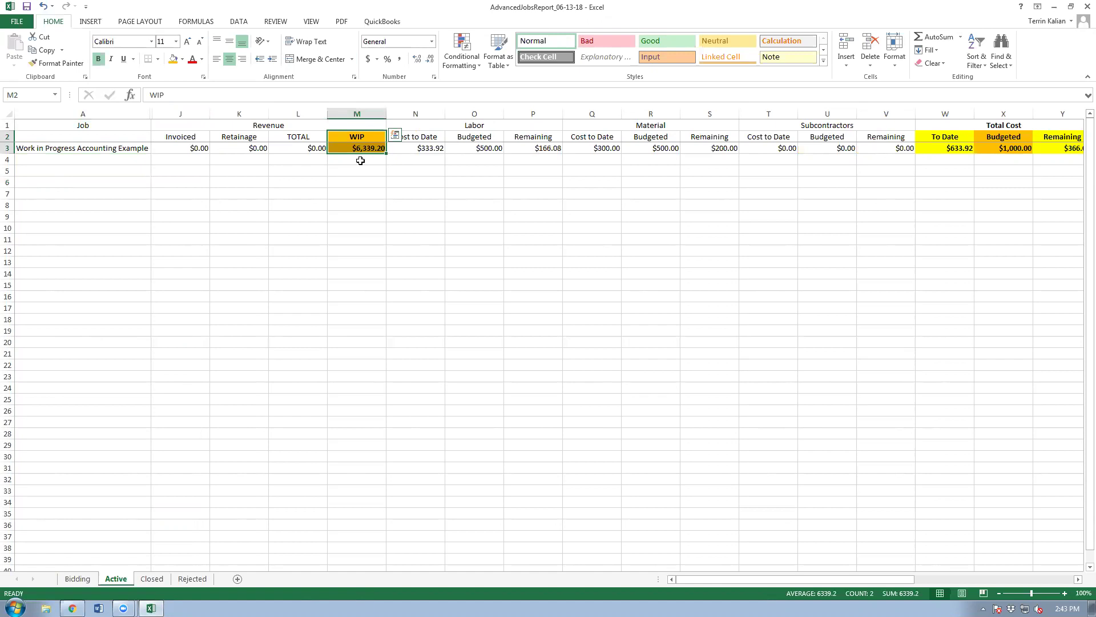
left_click(390, 161)
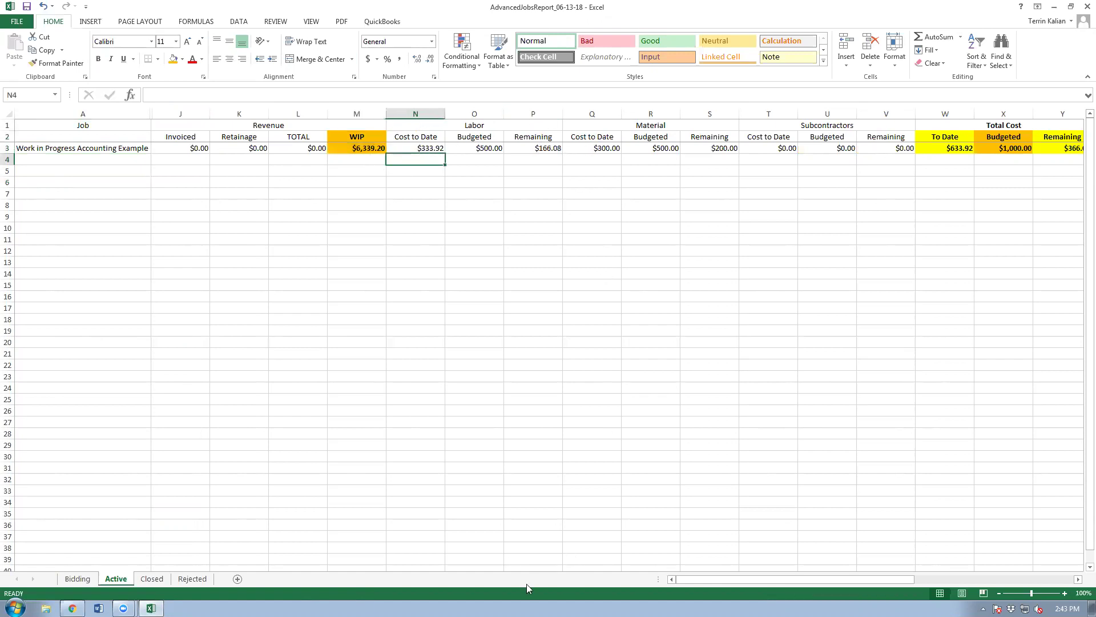
left_click_drag(698, 579, 871, 581)
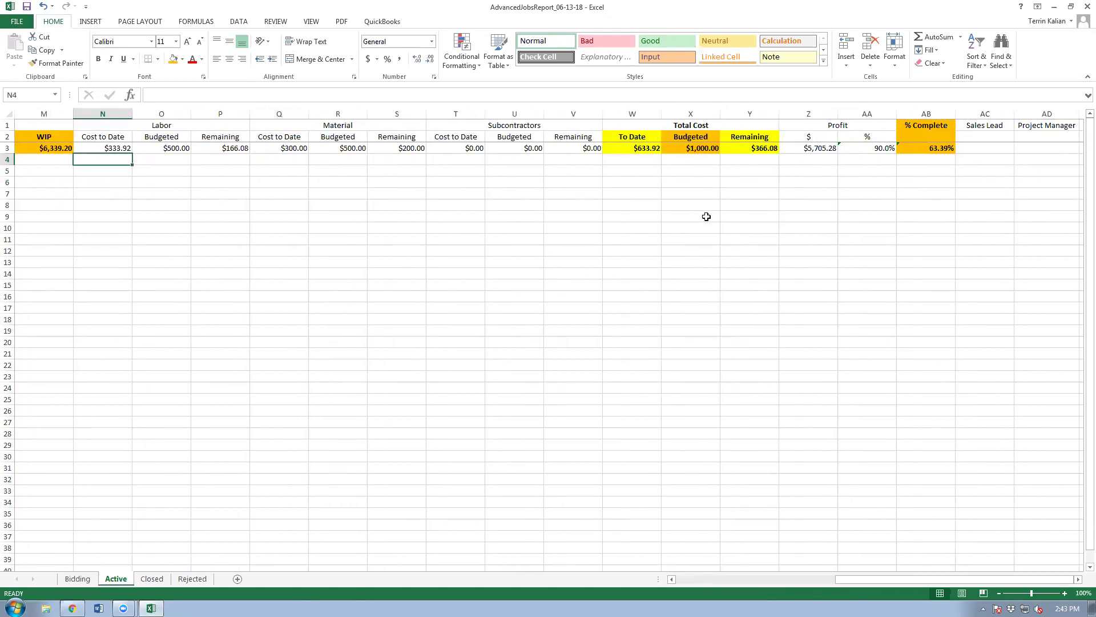
left_click(936, 150)
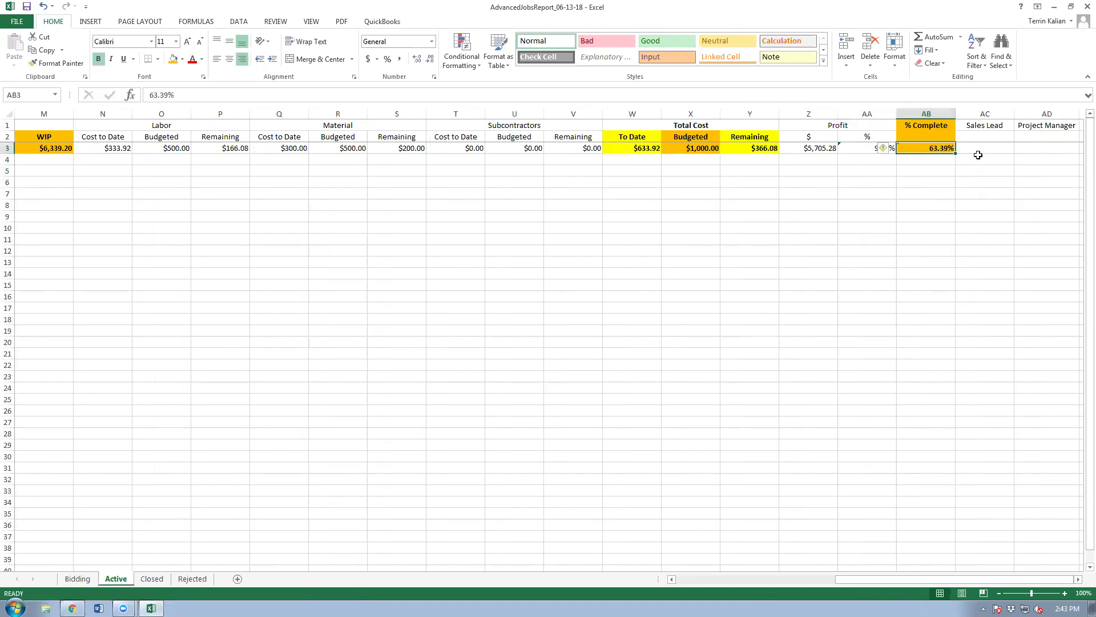
left_click(937, 162)
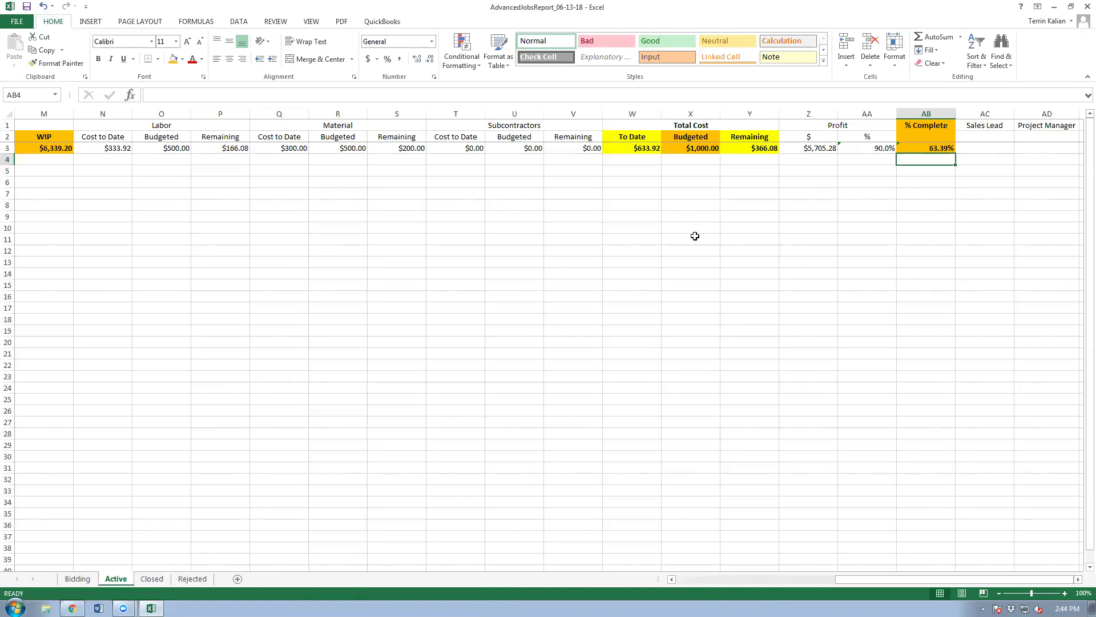
left_click(942, 149)
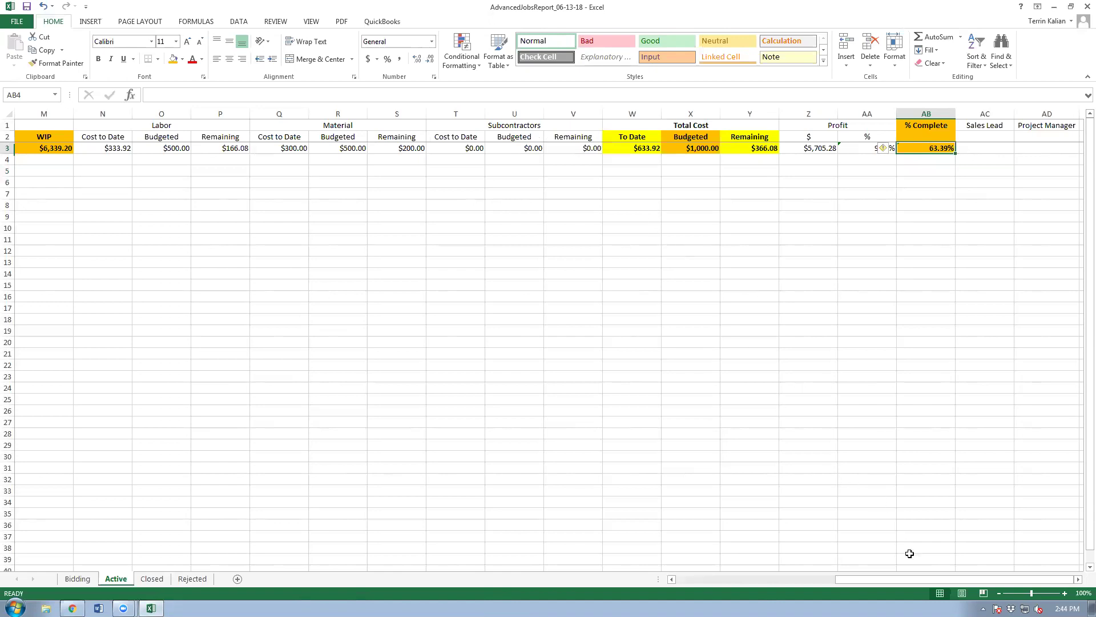
Review the WIP column again alongside the job name column on the Active sheet
left_click_drag(893, 581, 710, 568)
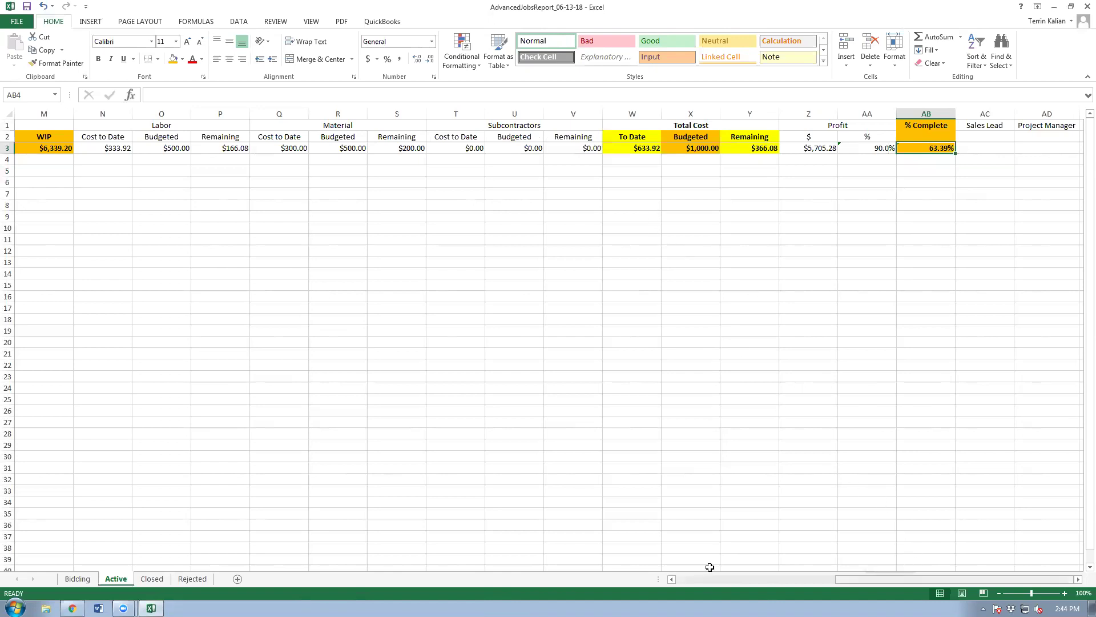
left_click(355, 149)
left_click_drag(356, 160, 360, 256)
left_click_drag(91, 149, 93, 283)
left_click_drag(281, 275, 282, 280)
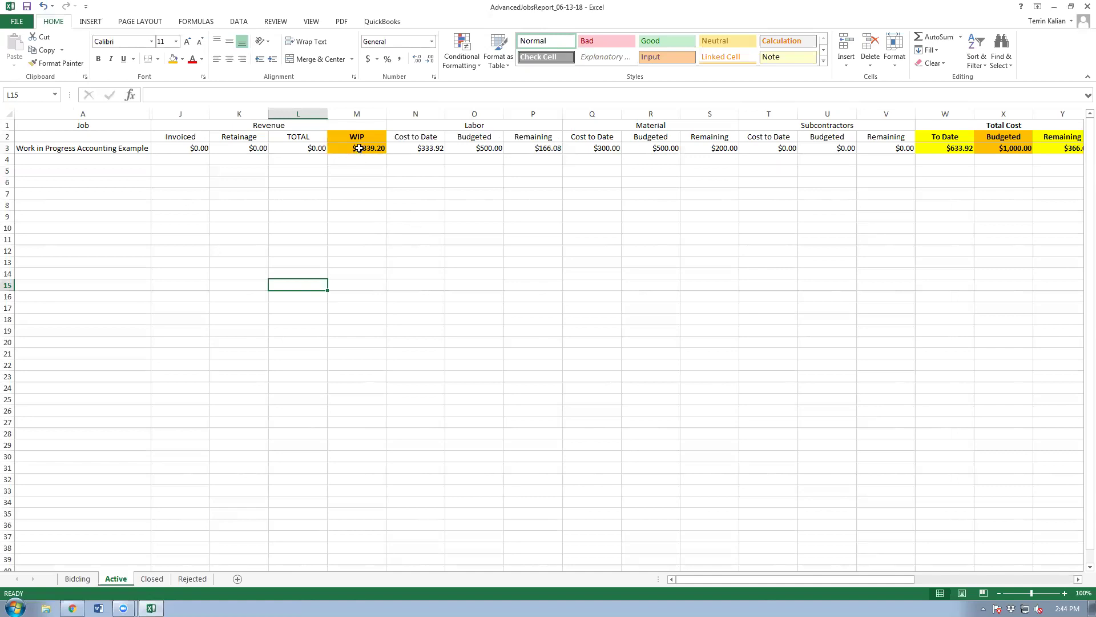
mouse_move(376, 150)
left_mouse_down()
mouse_move(377, 183)
mouse_move(368, 155)
left_mouse_up()
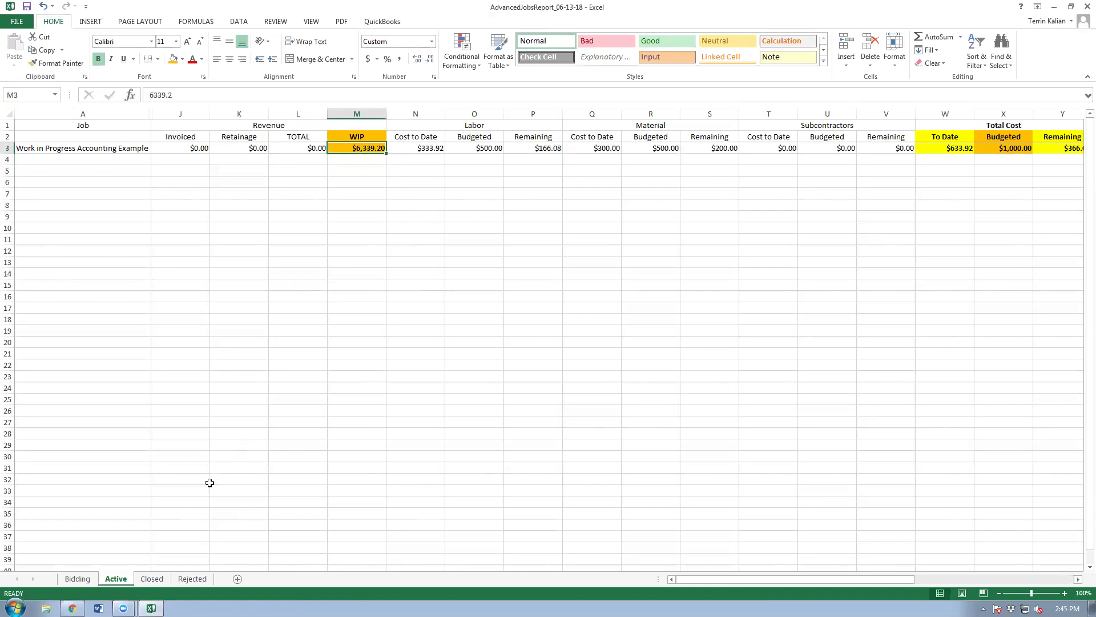
Switch back to Knowify and open the Work in Progress Accounting Example job's plan in edit mode
left_click(73, 608)
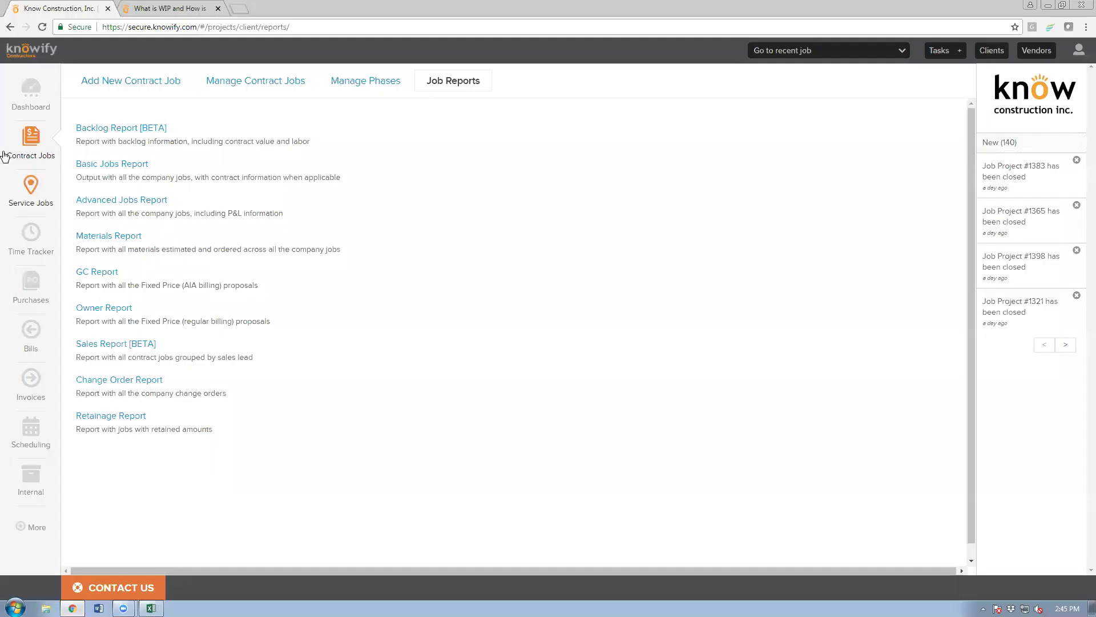
left_click(40, 143)
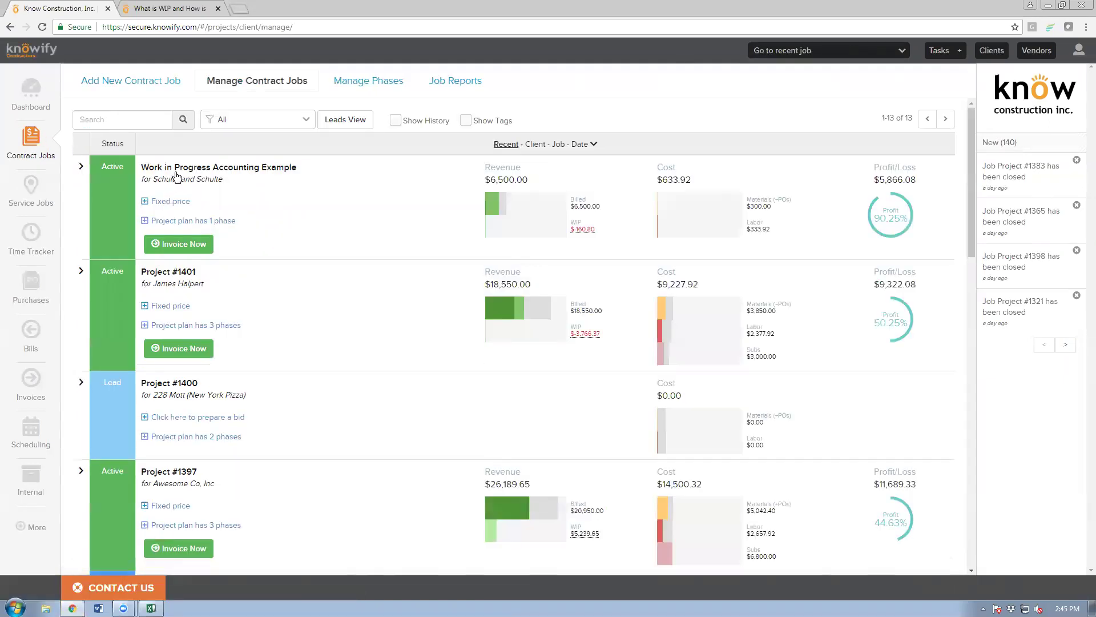
left_click(81, 166)
left_click(194, 171)
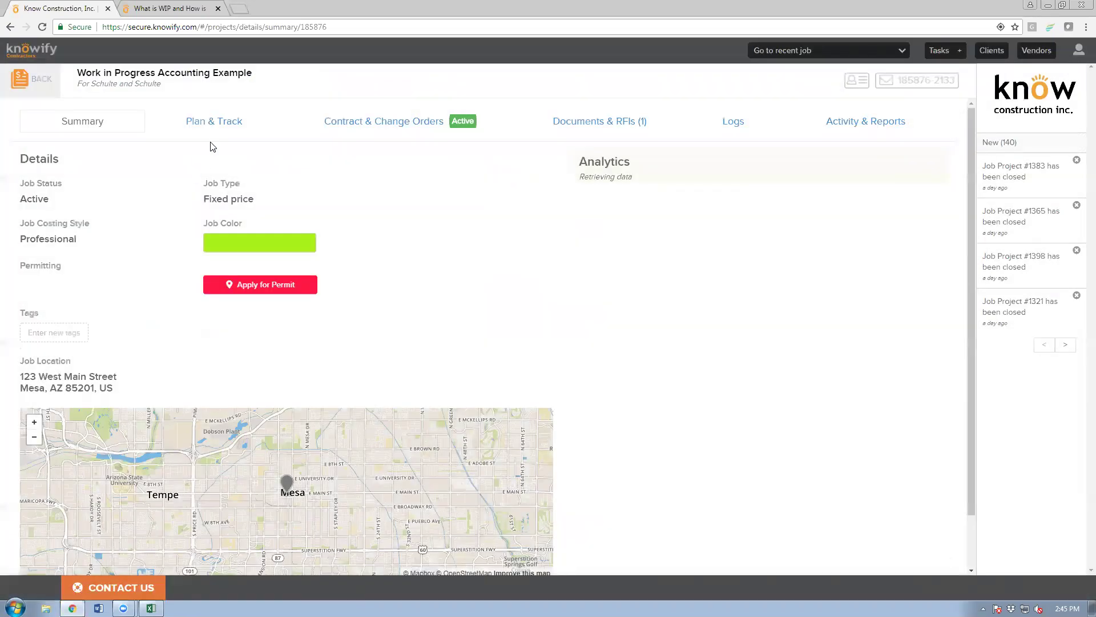
left_click(216, 121)
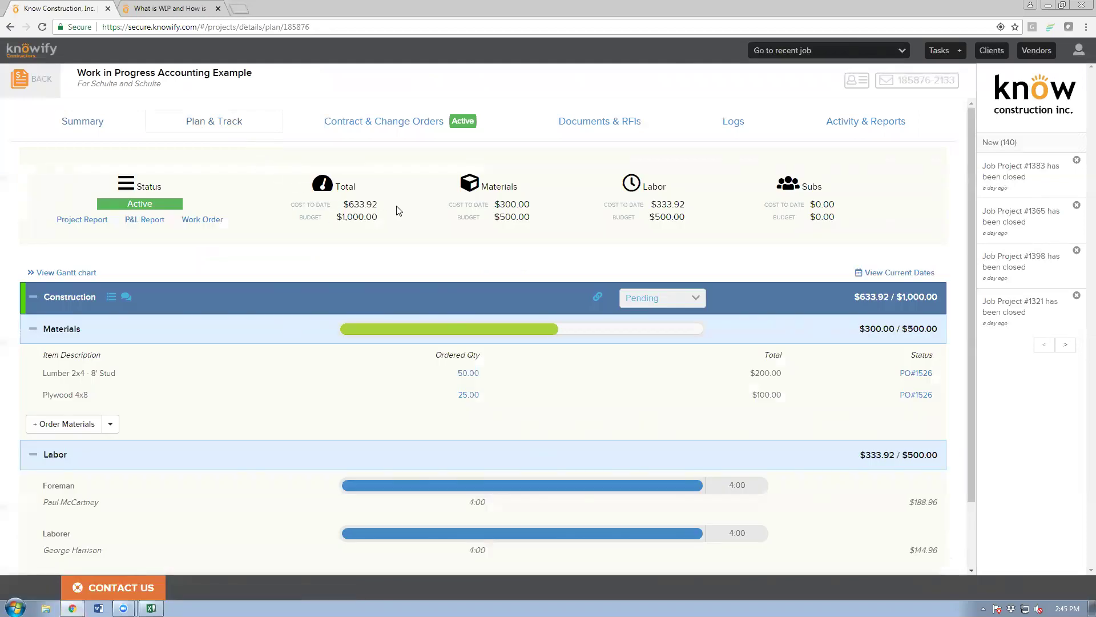
scroll(396, 207, "down", 2)
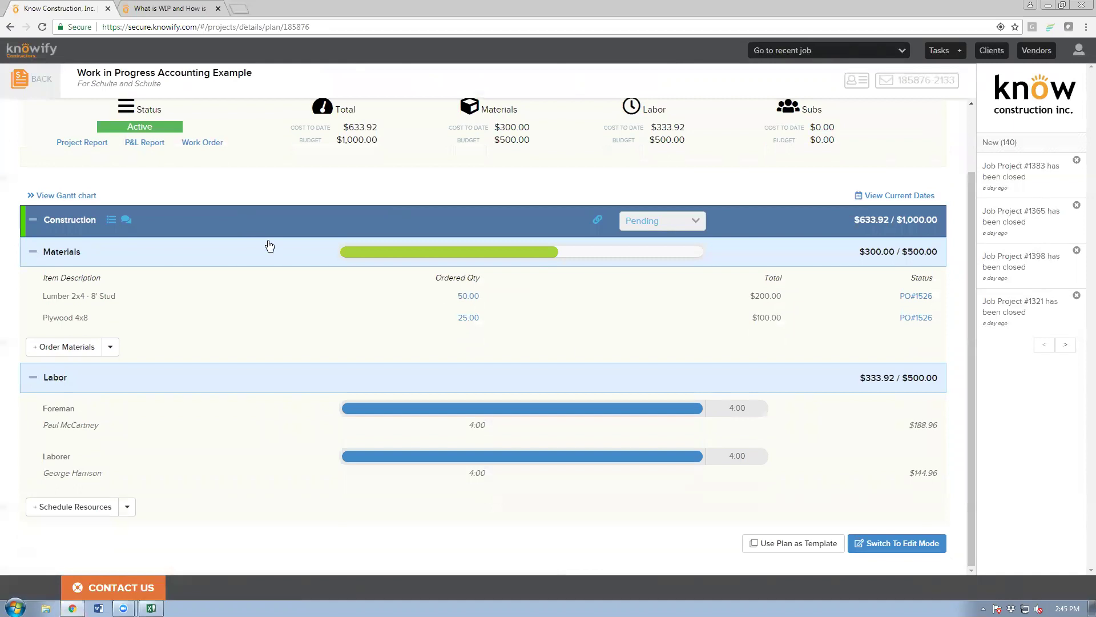
left_click(901, 544)
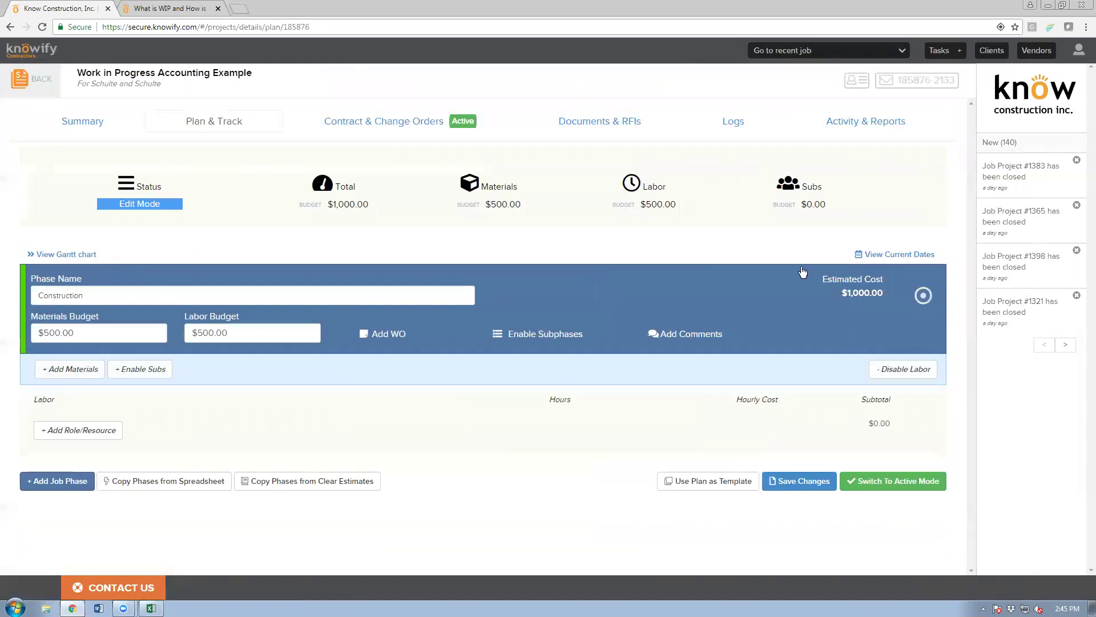
Add a job phase named Change Order Budget with a $500 materials budget and return the plan to active mode
left_click(262, 330)
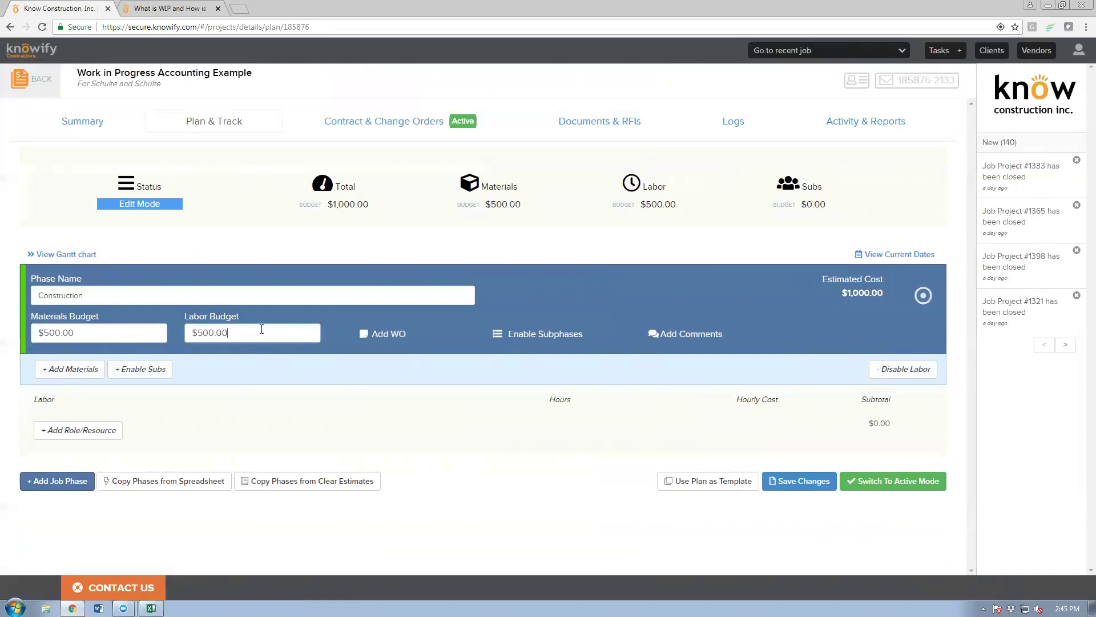
left_click(67, 481)
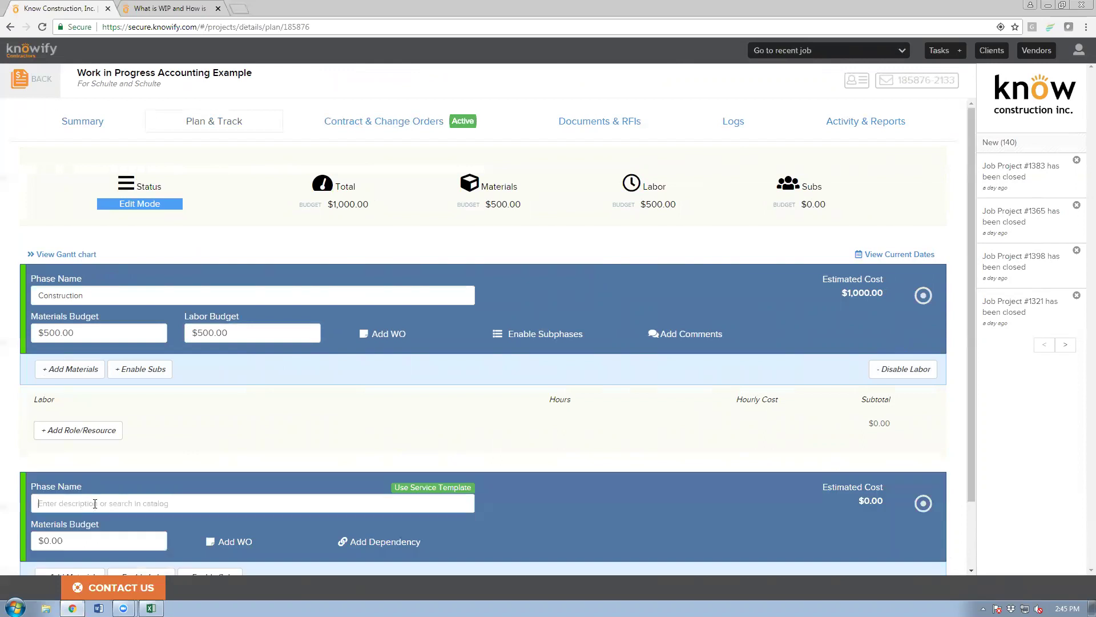
left_click(95, 503)
type("Change Order ")
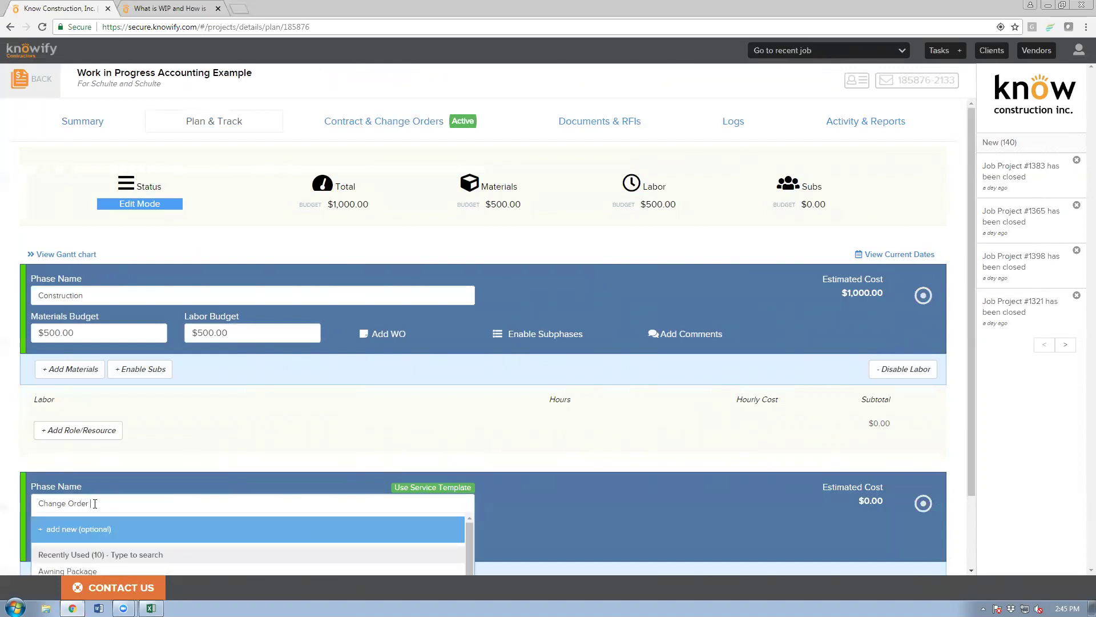
type("Budget")
scroll(95, 503, "down", 2)
left_click(94, 469)
type("500")
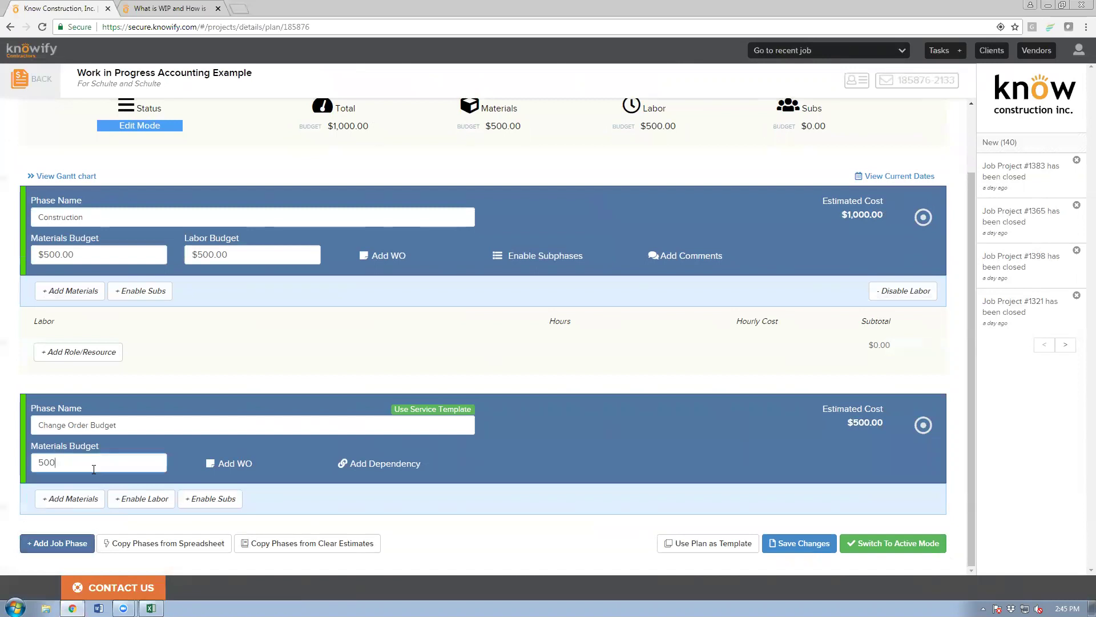
left_click(864, 545)
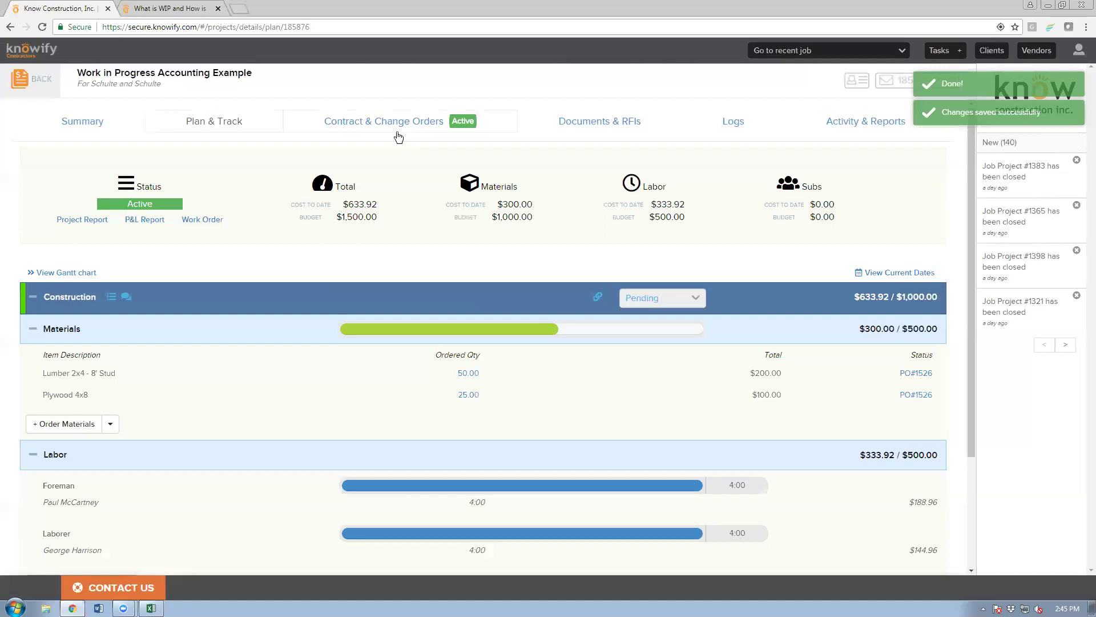
Add a change order line item named Change Order for $1,000 to the job's contract and make it active
left_click(398, 137)
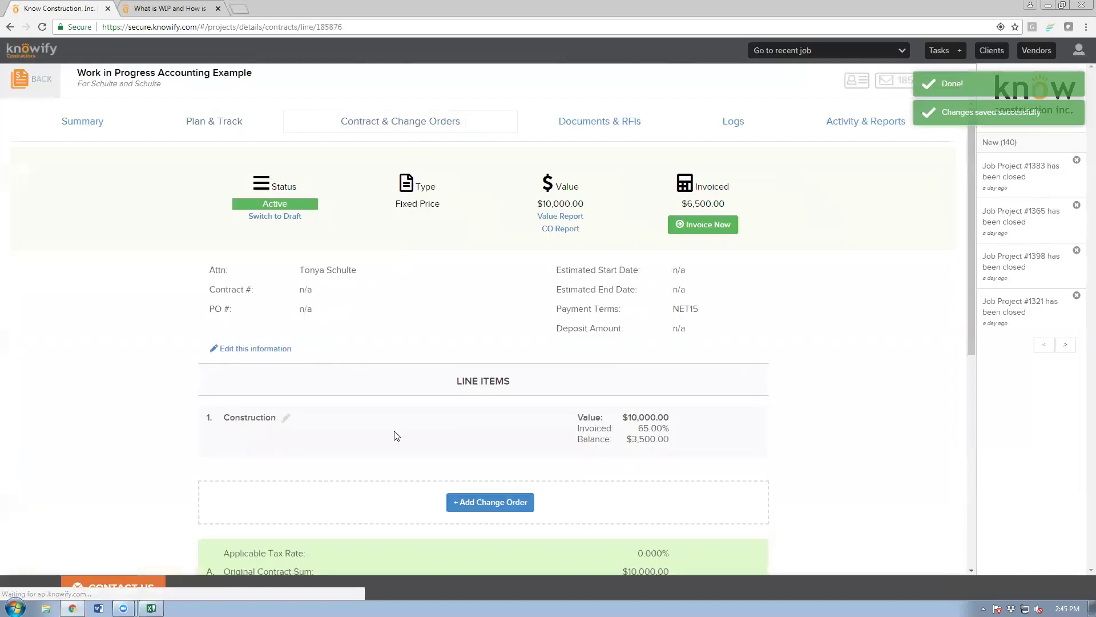
left_click(488, 446)
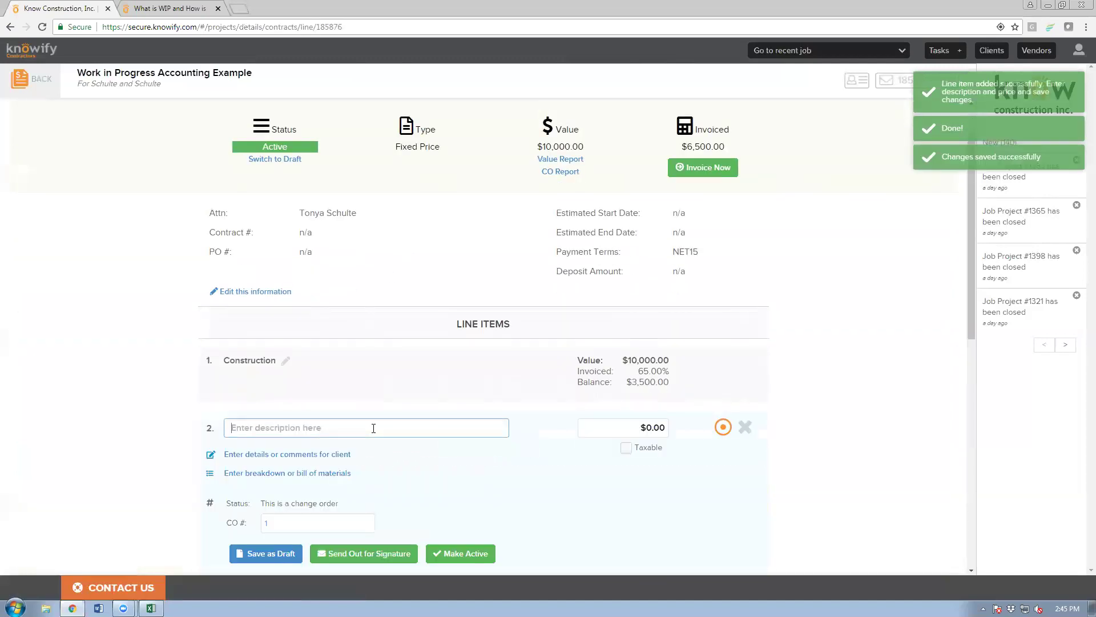
type("Change Order")
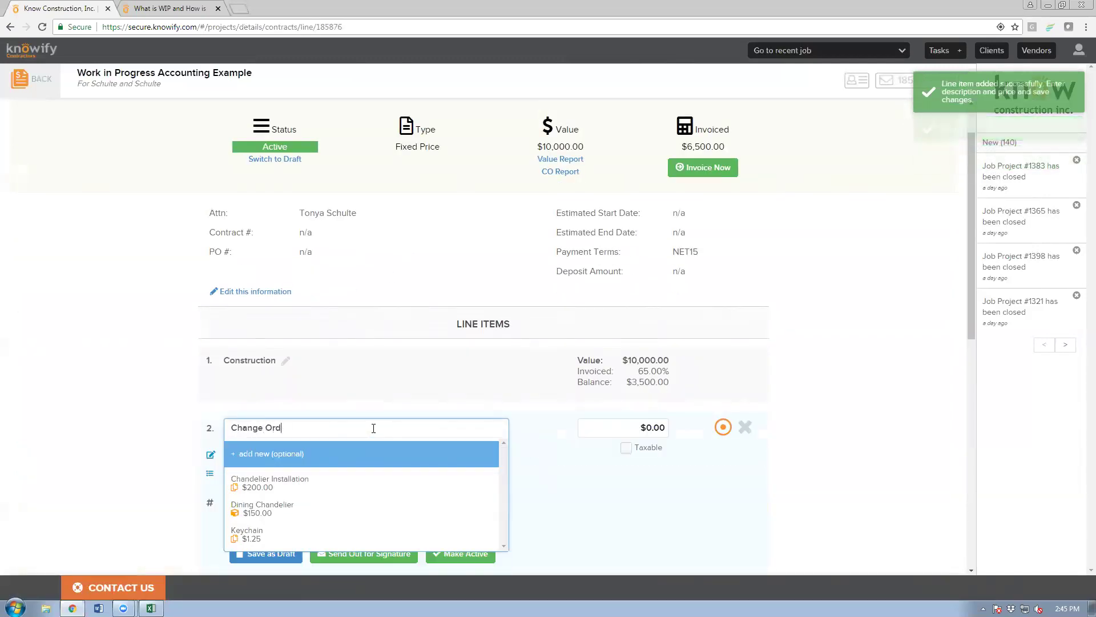
key("Tab")
type("1000")
key("Tab")
left_click(459, 558)
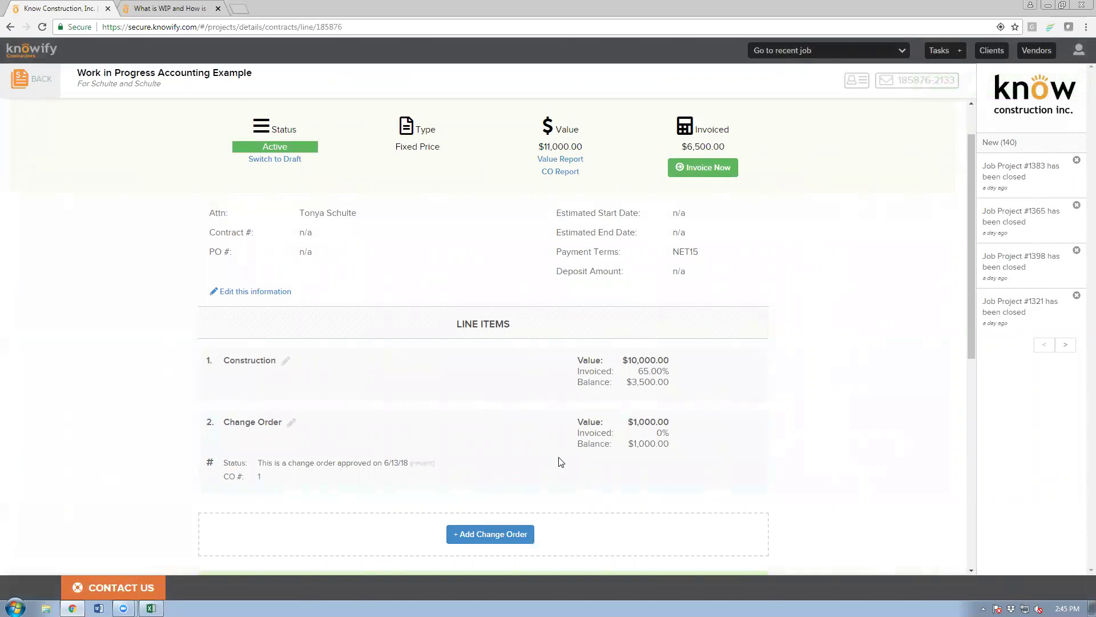
Mark the ordered Lumber 2x4 - 8' Stud quantity as received in the Construction phase purchases of the job plan and save
scroll(613, 455, "up", 1)
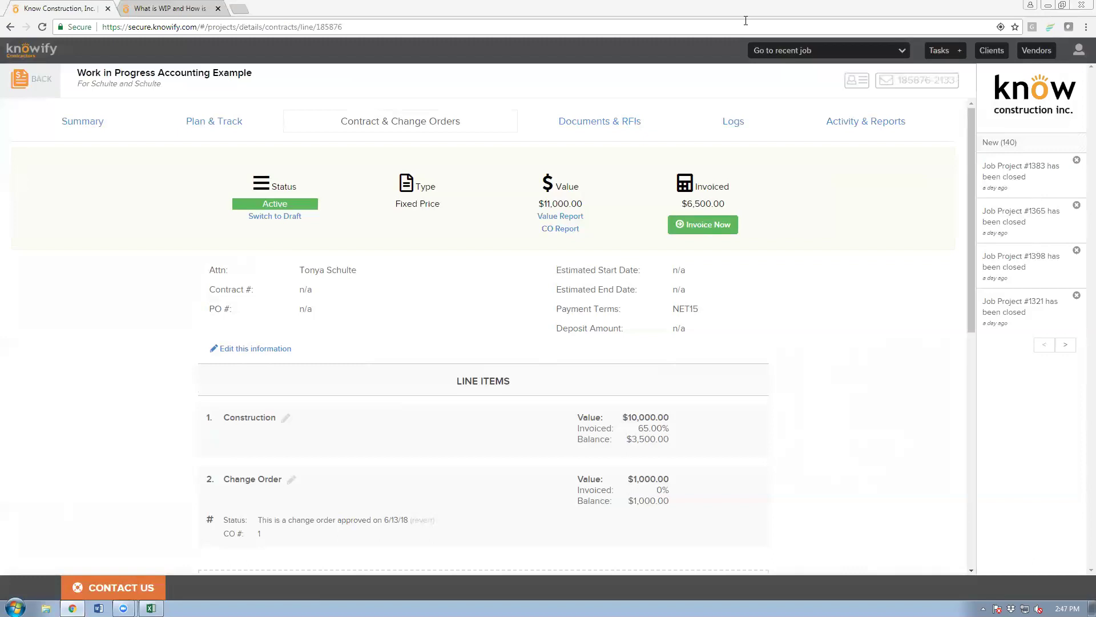
left_click(188, 129)
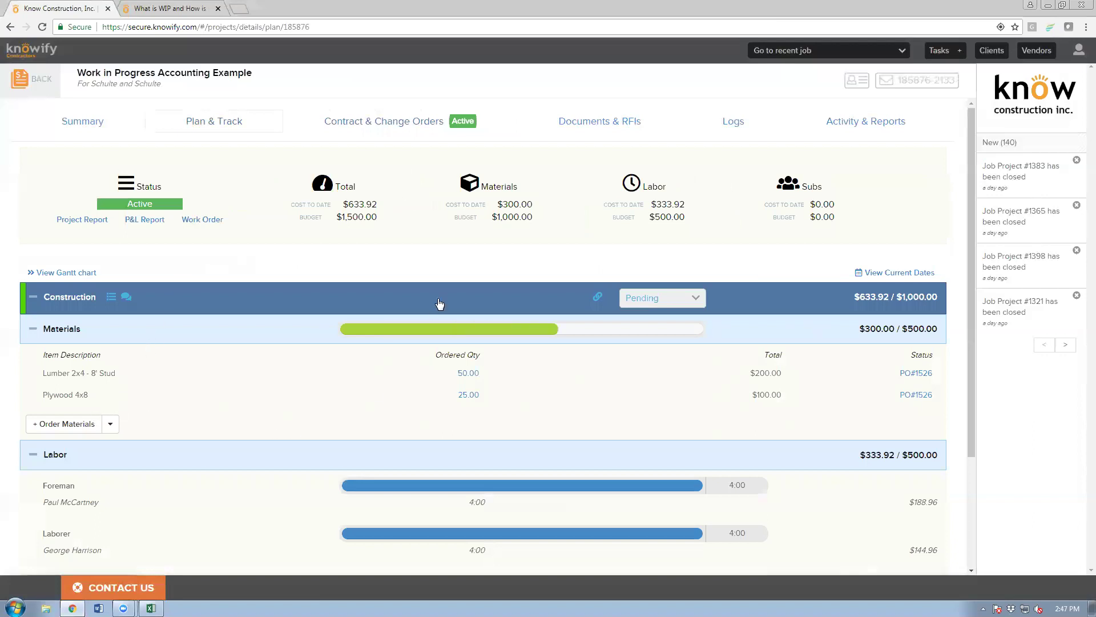
left_click(466, 374)
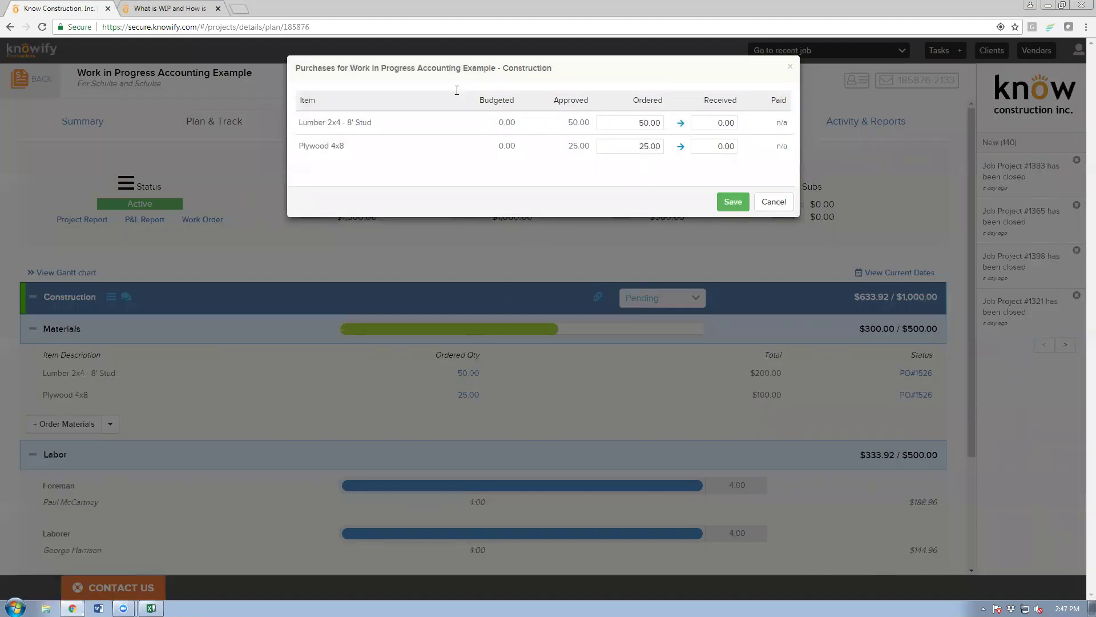
left_click_drag(299, 122, 375, 123)
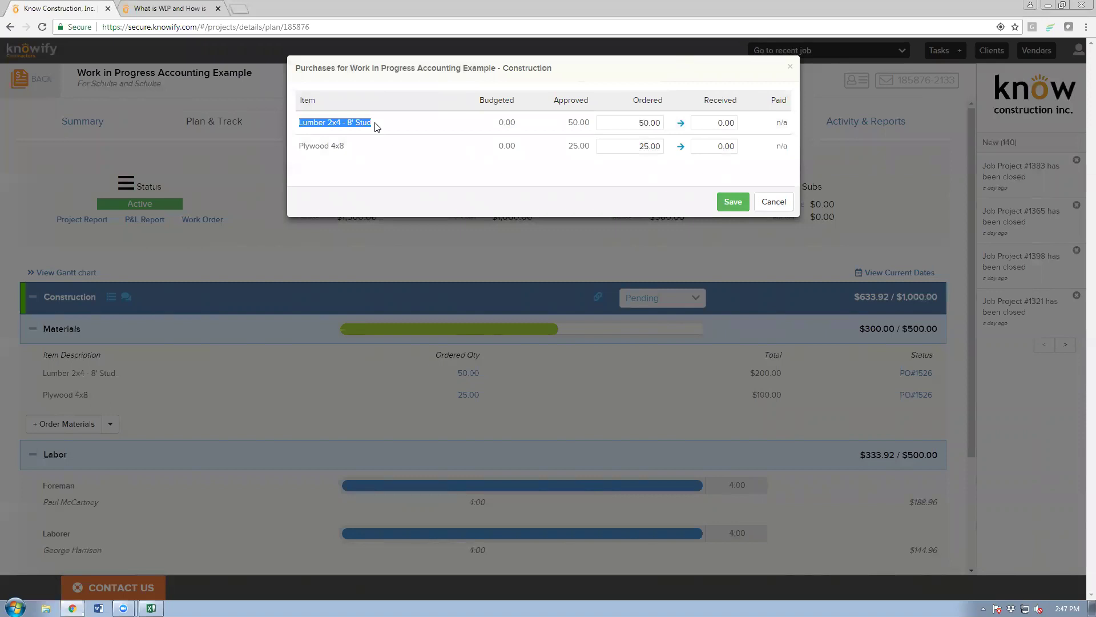
double_click(507, 122)
left_click(515, 126)
left_click_drag(569, 122, 678, 124)
left_click(682, 124)
left_click(733, 202)
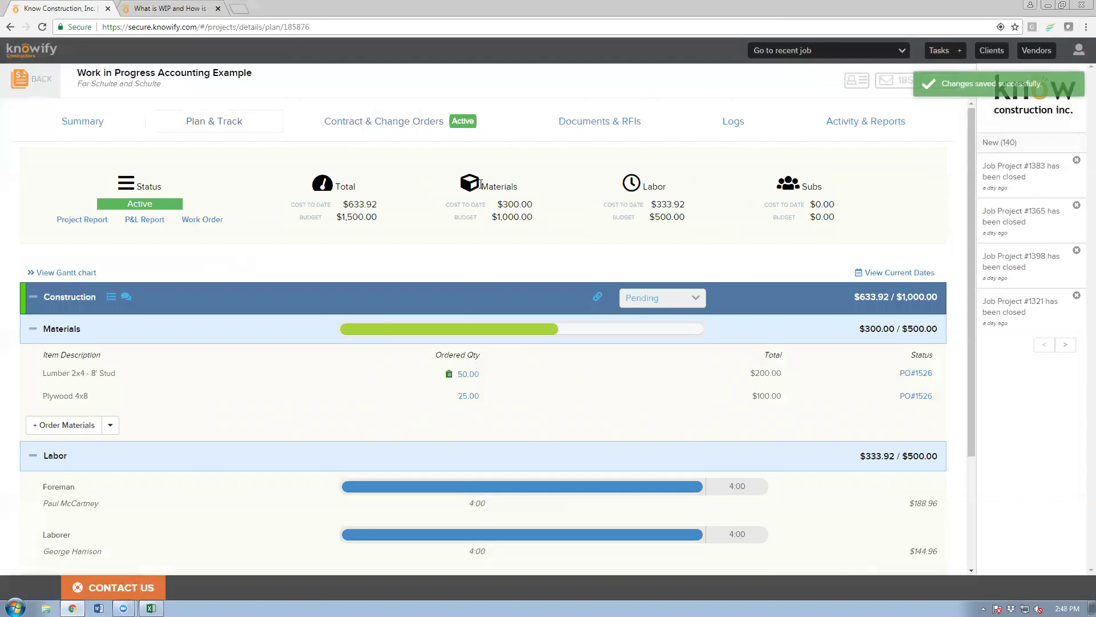
scroll(481, 187, "down", 2)
scroll(482, 204, "up", 2)
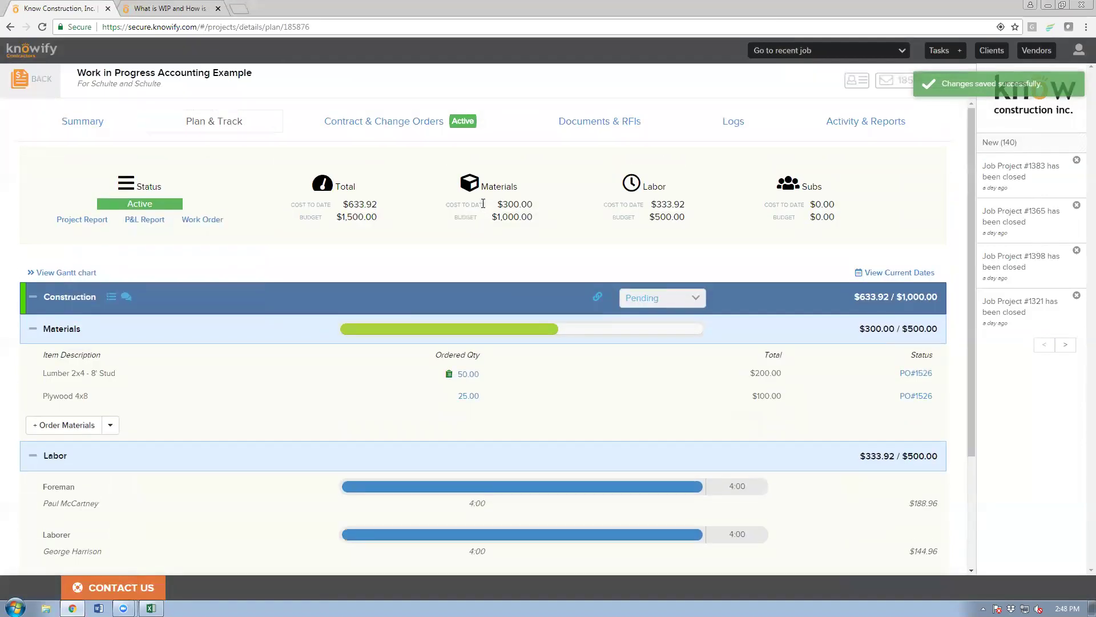